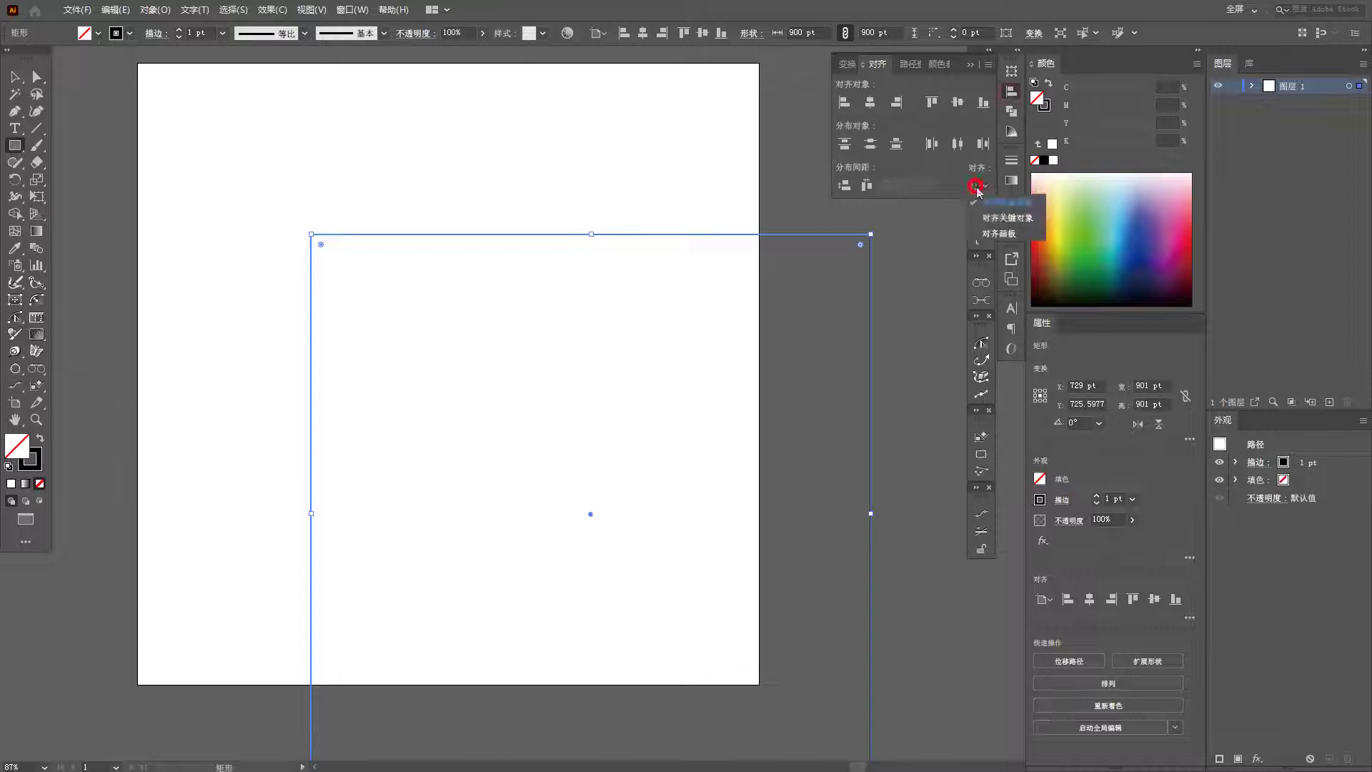
Align the 900 pt square to the artboard and centre it both horizontally and vertically.
click(999, 236)
click(870, 102)
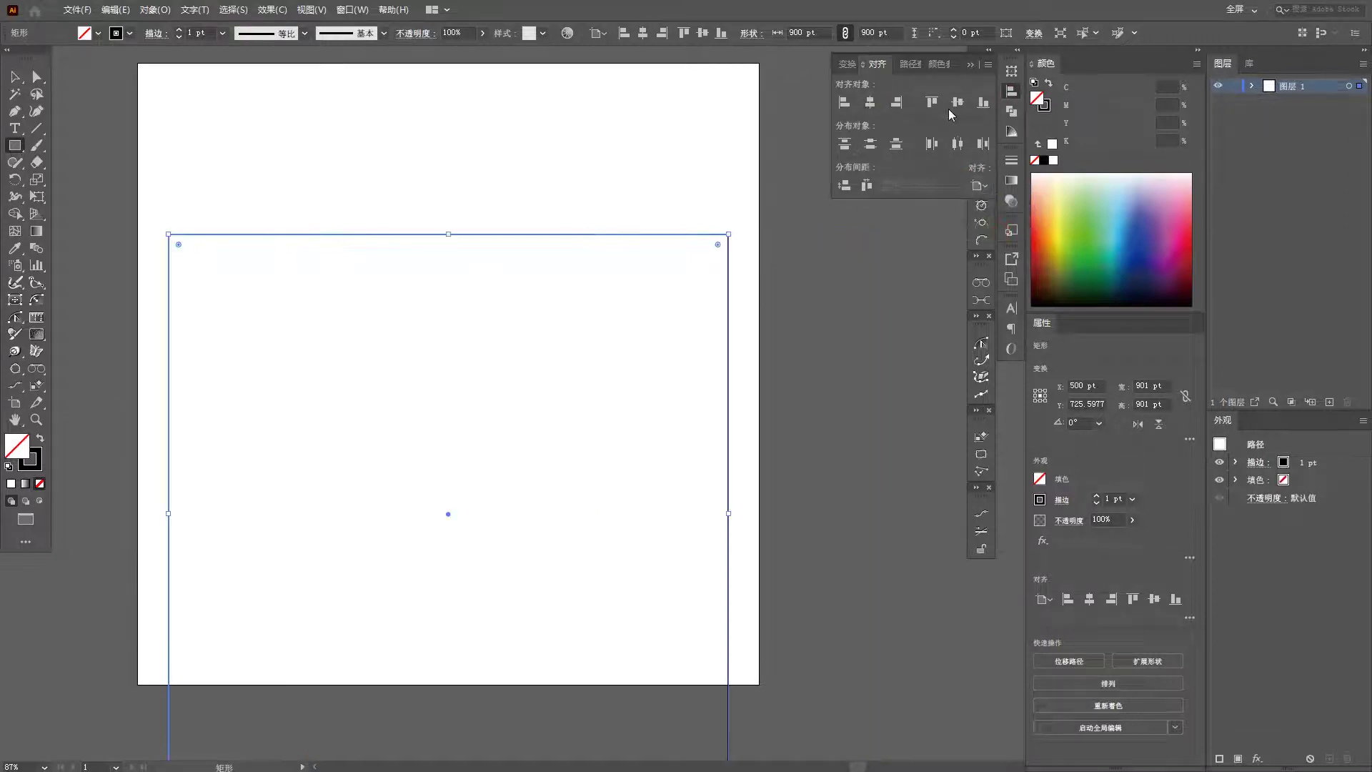
click(957, 102)
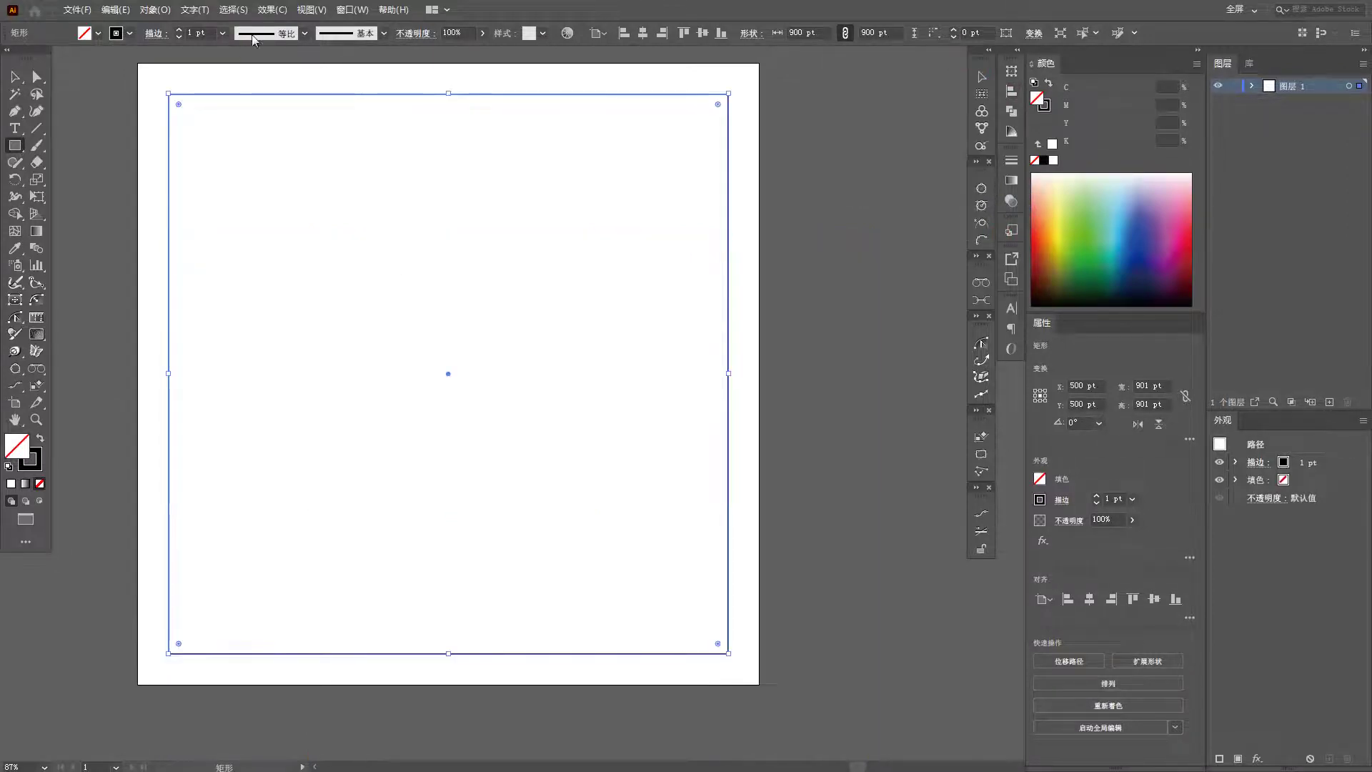
Split the square into a grid of 9 rows and 9 columns with no gutter.
click(156, 10)
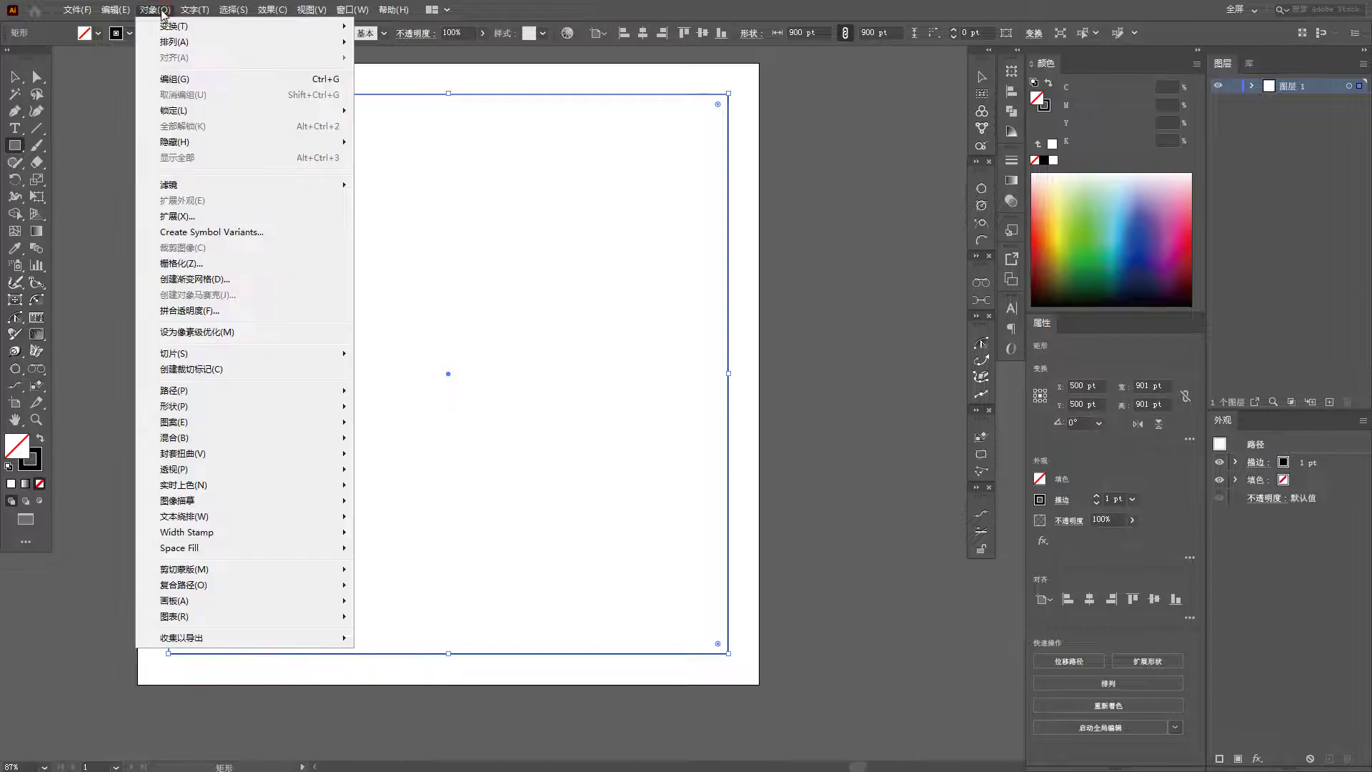
mouse_move(223, 393)
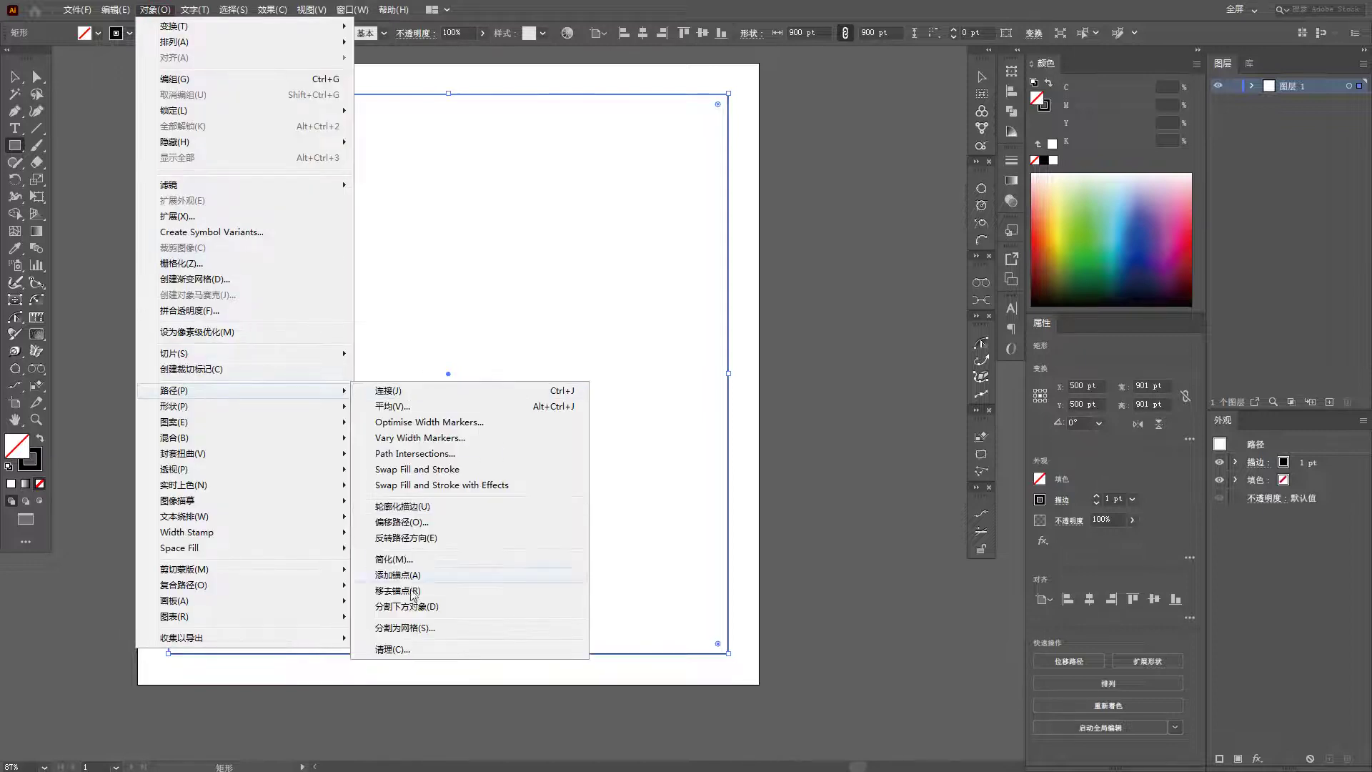
click(415, 628)
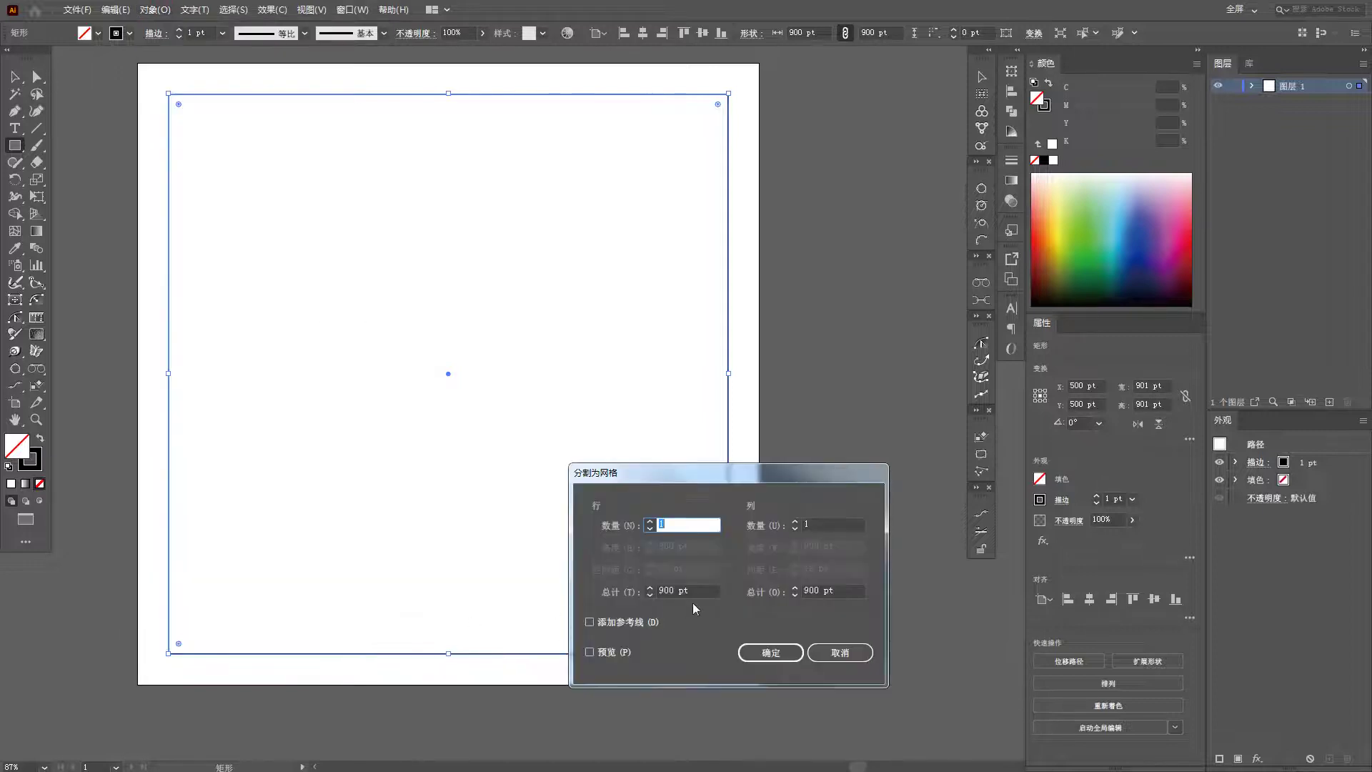
text(9)
click(827, 524)
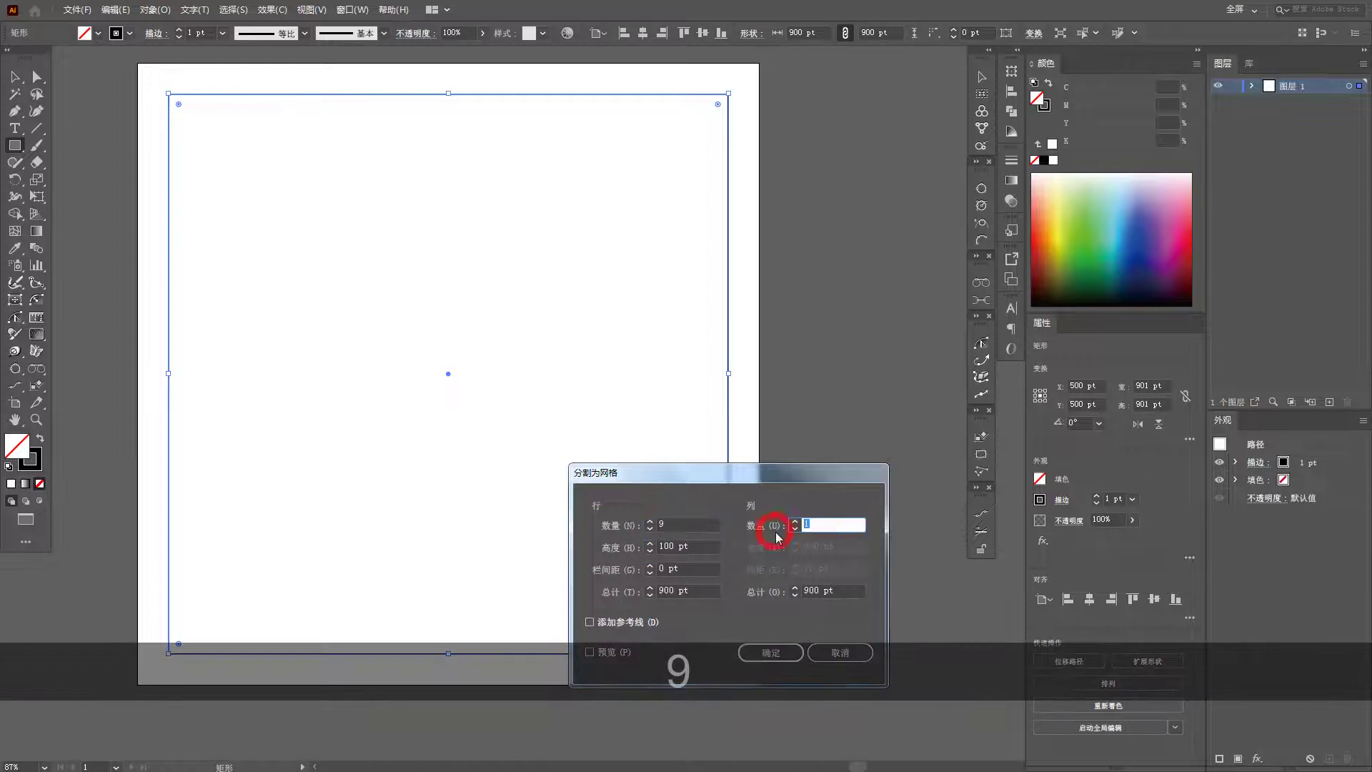
text(9)
click(692, 524)
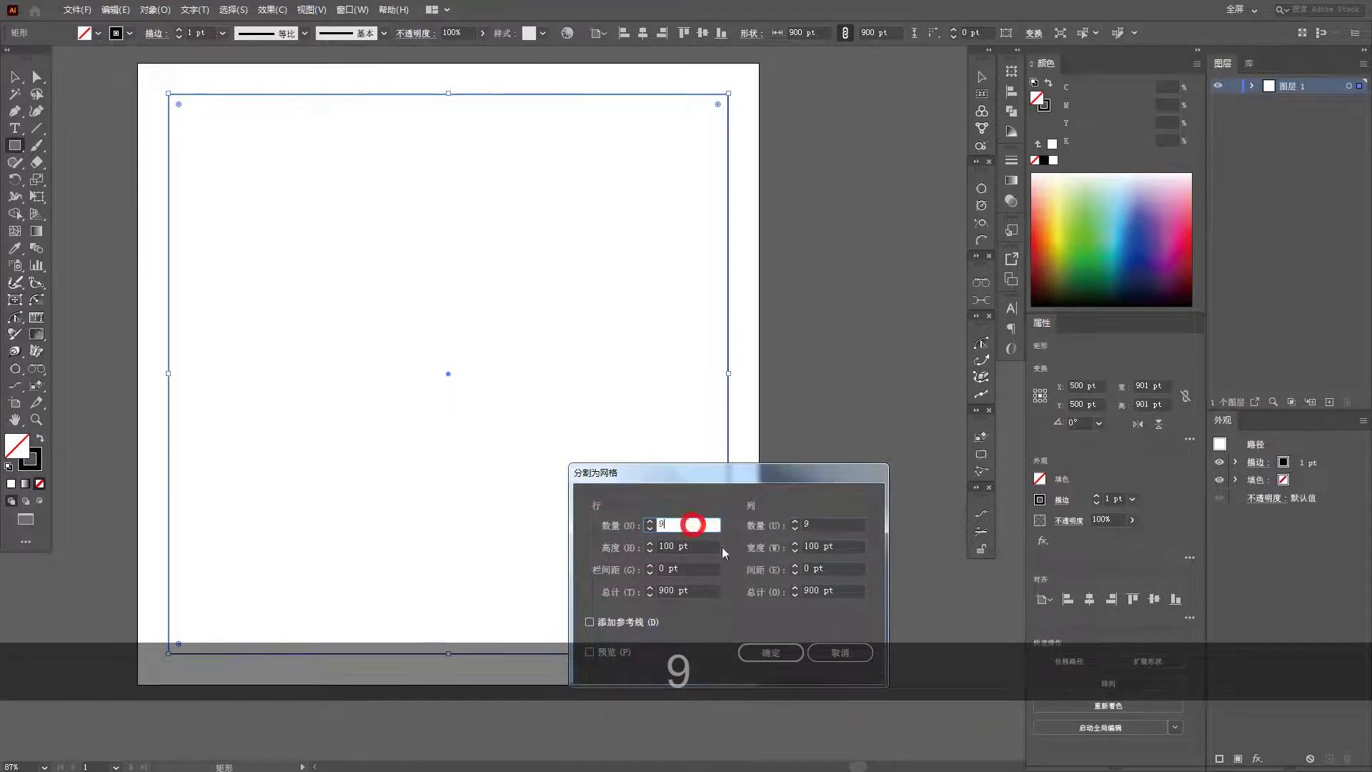
click(781, 659)
Delete the top two cells of column 4, the top two rows of columns 8–9, and row 6 of columns 8–9.
click(12, 76)
click(88, 162)
drag(380, 85, 388, 168)
key(Delete)
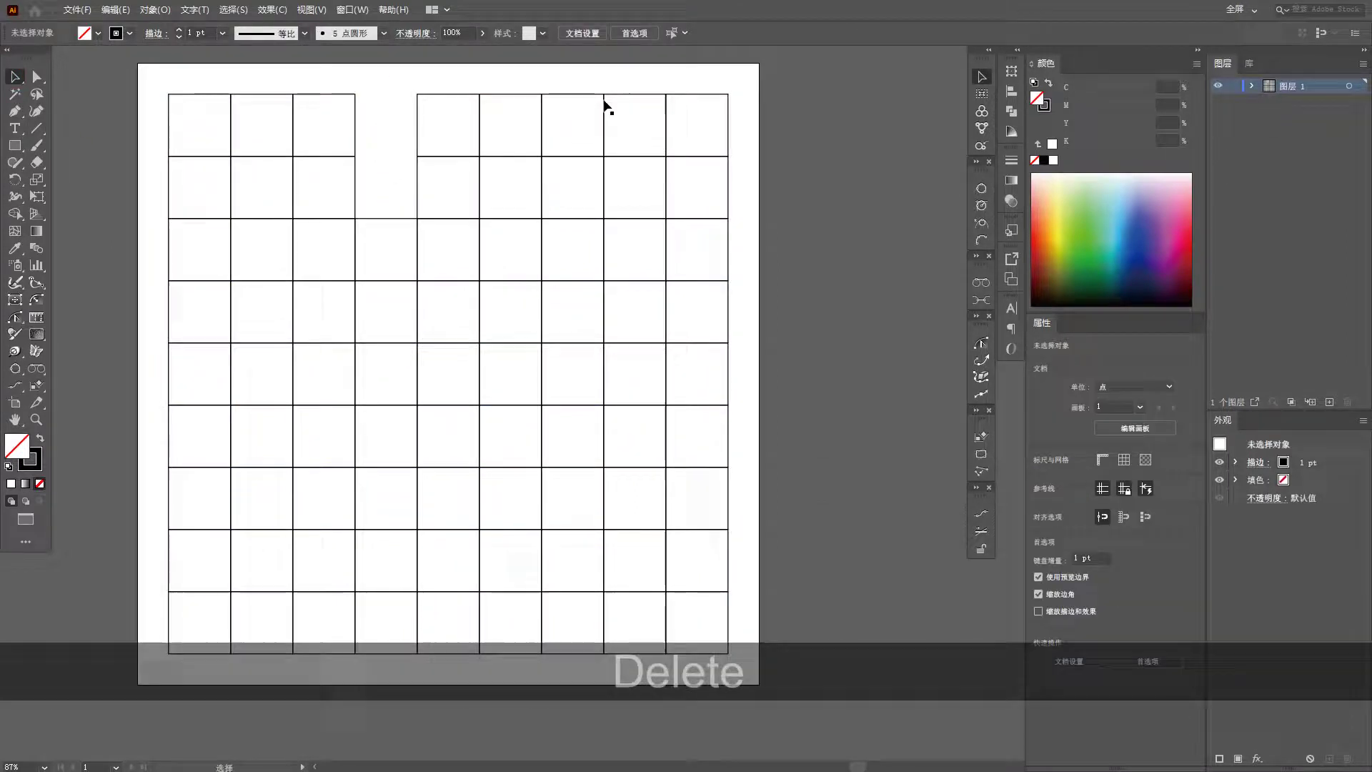
drag(633, 75, 742, 194)
key(Delete)
drag(641, 441, 793, 439)
key(Delete)
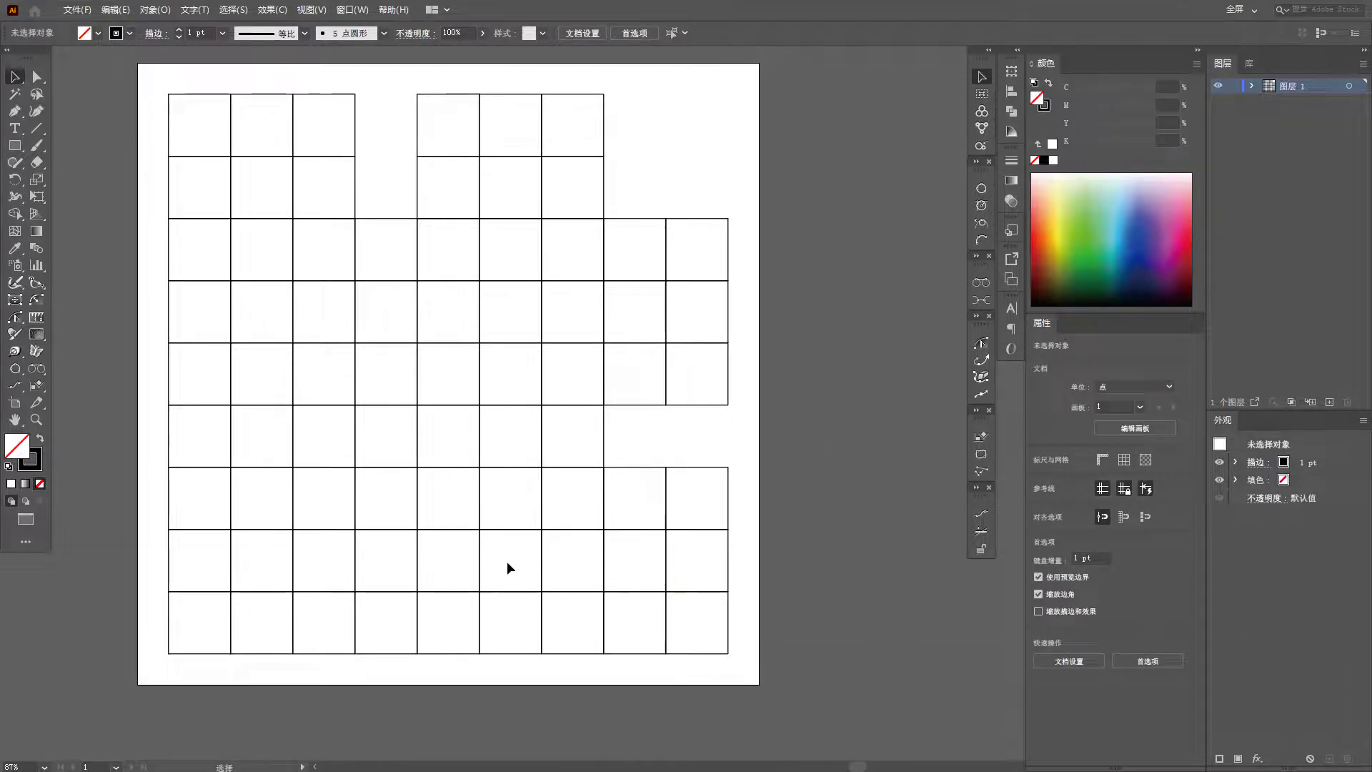
Delete the bottom two cells of column 6, the bottom two rows of columns 1–2, and row 4 of columns 1–2.
drag(508, 547, 521, 623)
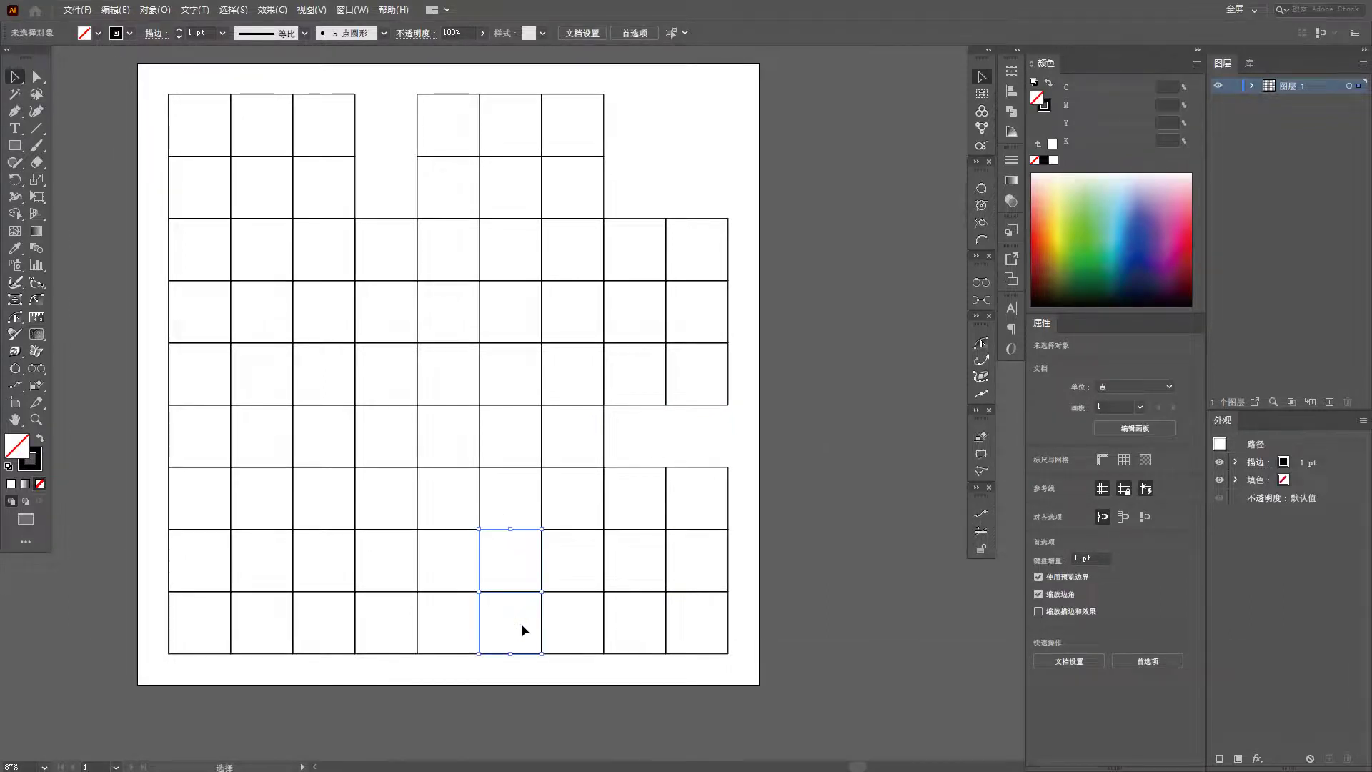
key(Delete)
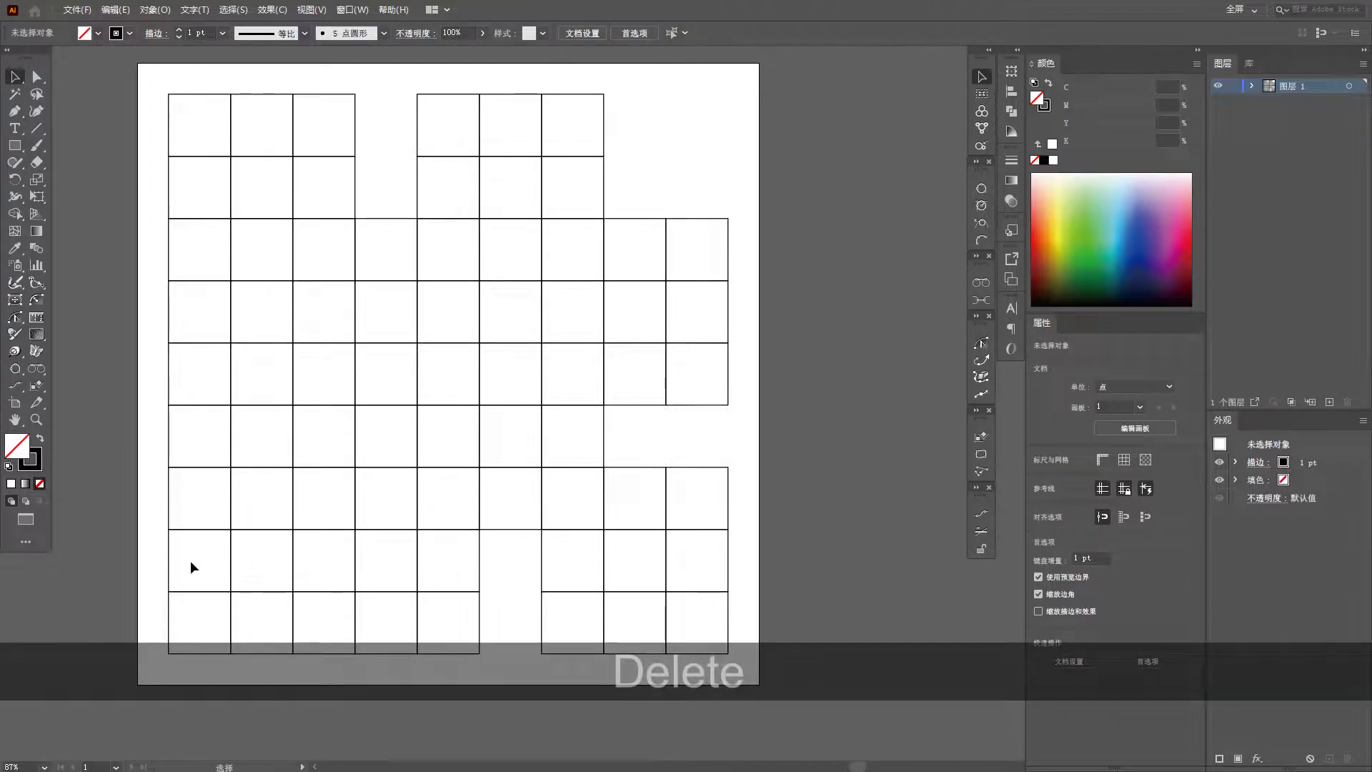
drag(212, 592, 256, 634)
key(Delete)
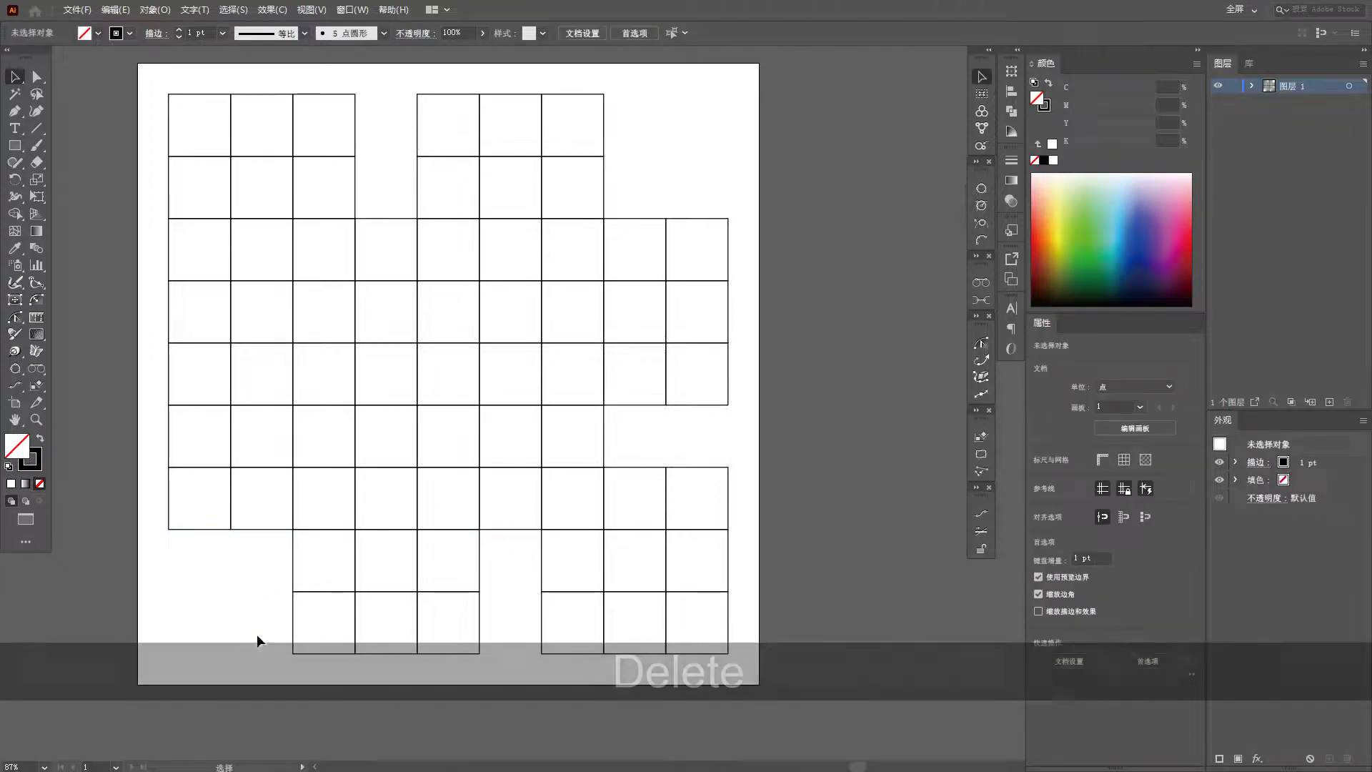
drag(140, 306, 250, 323)
key(Delete)
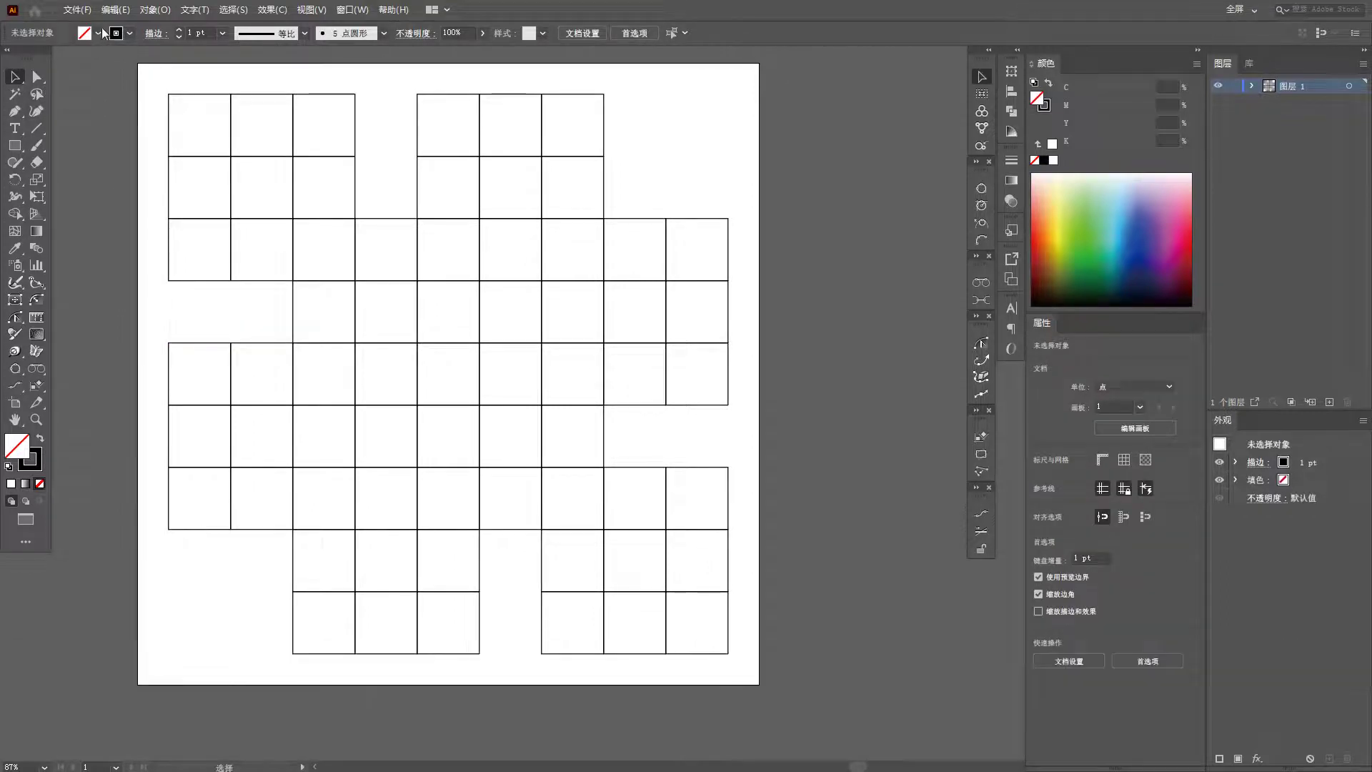
Select all grid cells for the Shape Builder tool, with an orange fill (C=0 M=50 Y=100 K=0) and no stroke.
drag(105, 92, 773, 663)
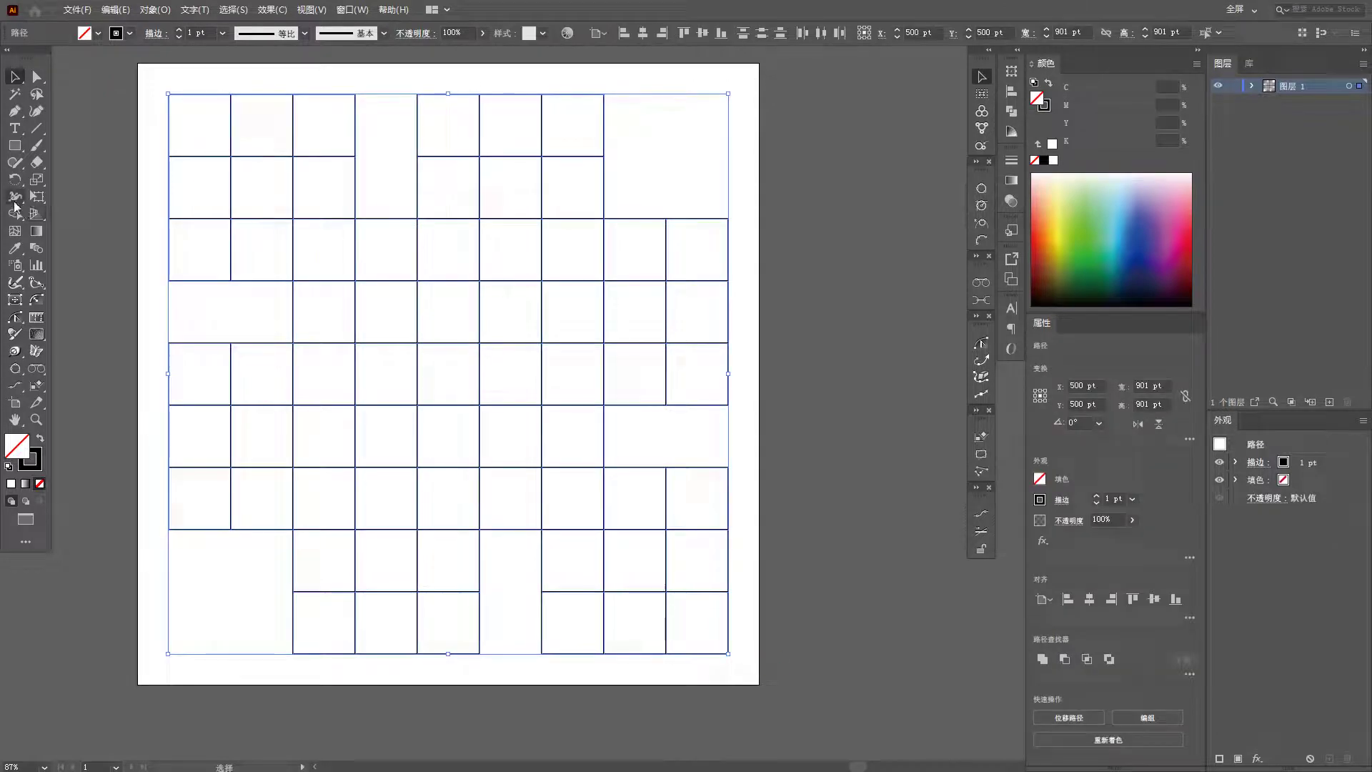
click(14, 213)
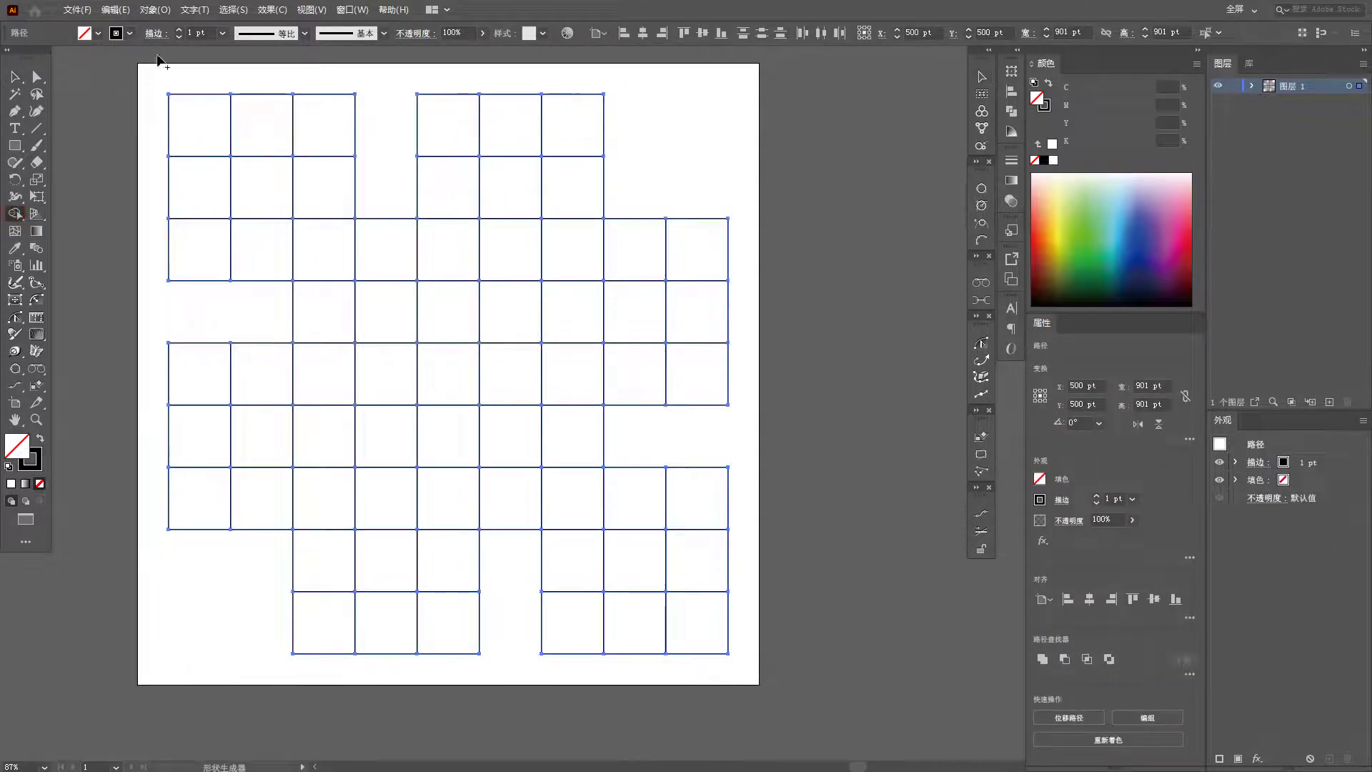
click(100, 33)
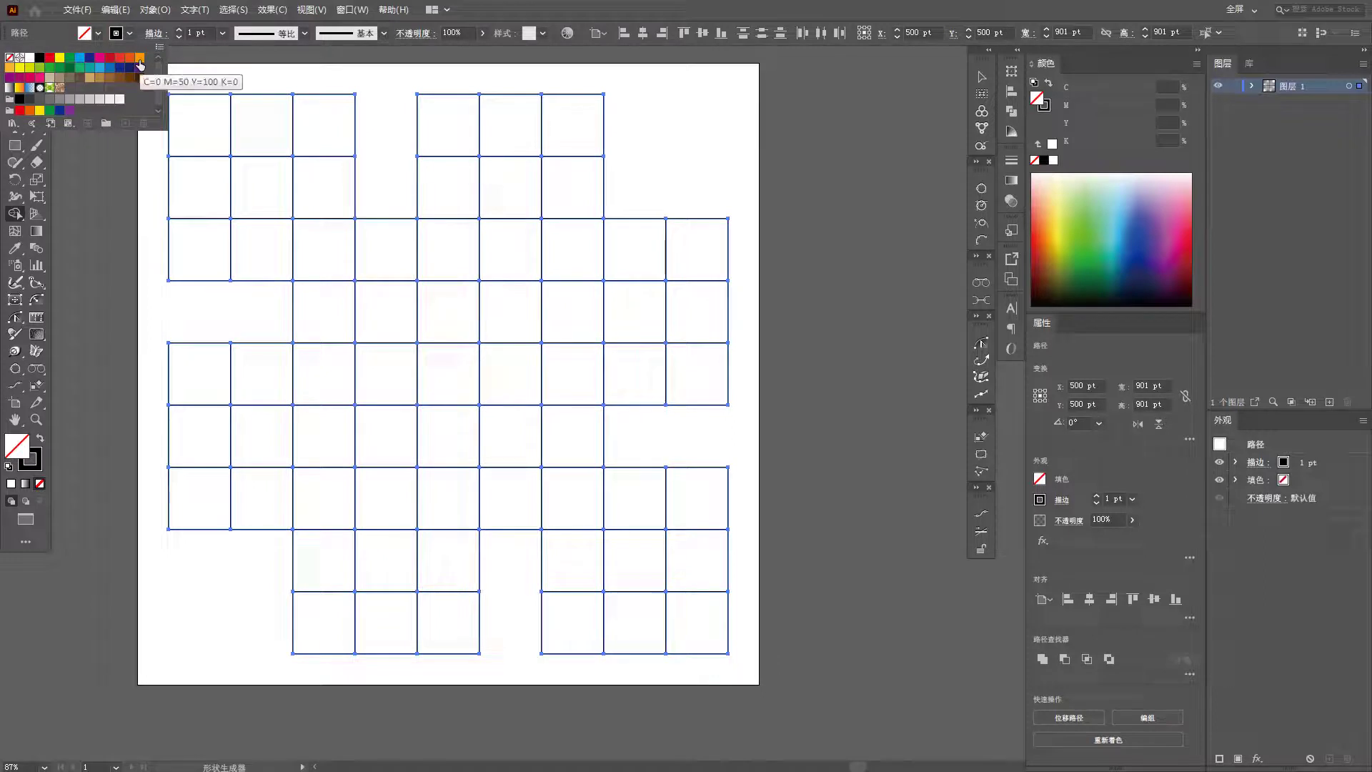
click(139, 65)
click(131, 33)
click(8, 58)
click(49, 204)
Merge cells into the upper-left, upper-middle and right-hand bent bands and the vertical bar in column 7, rows 4–6.
mouse_move(312, 133)
mouse_down()
mouse_move(215, 128)
mouse_move(208, 205)
mouse_move(315, 257)
mouse_move(381, 259)
mouse_up()
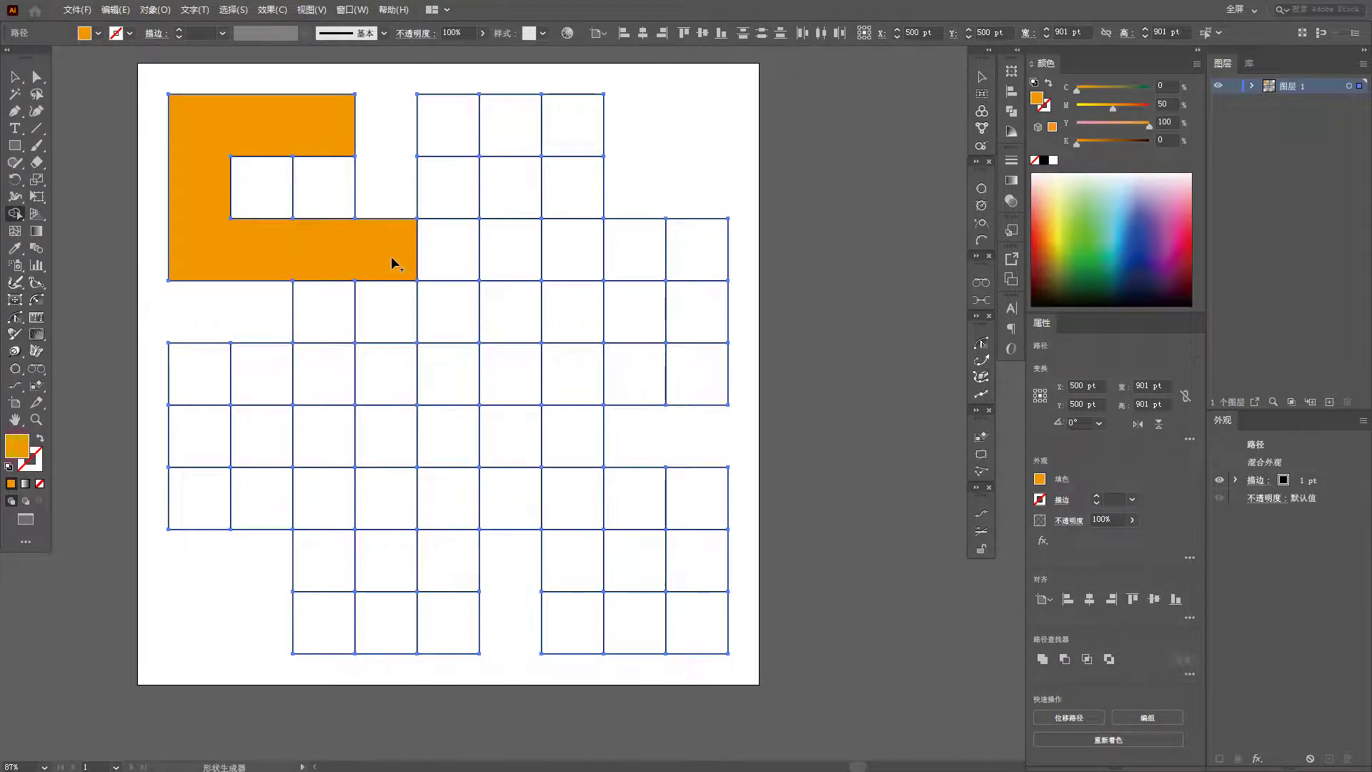
drag(451, 147, 461, 314)
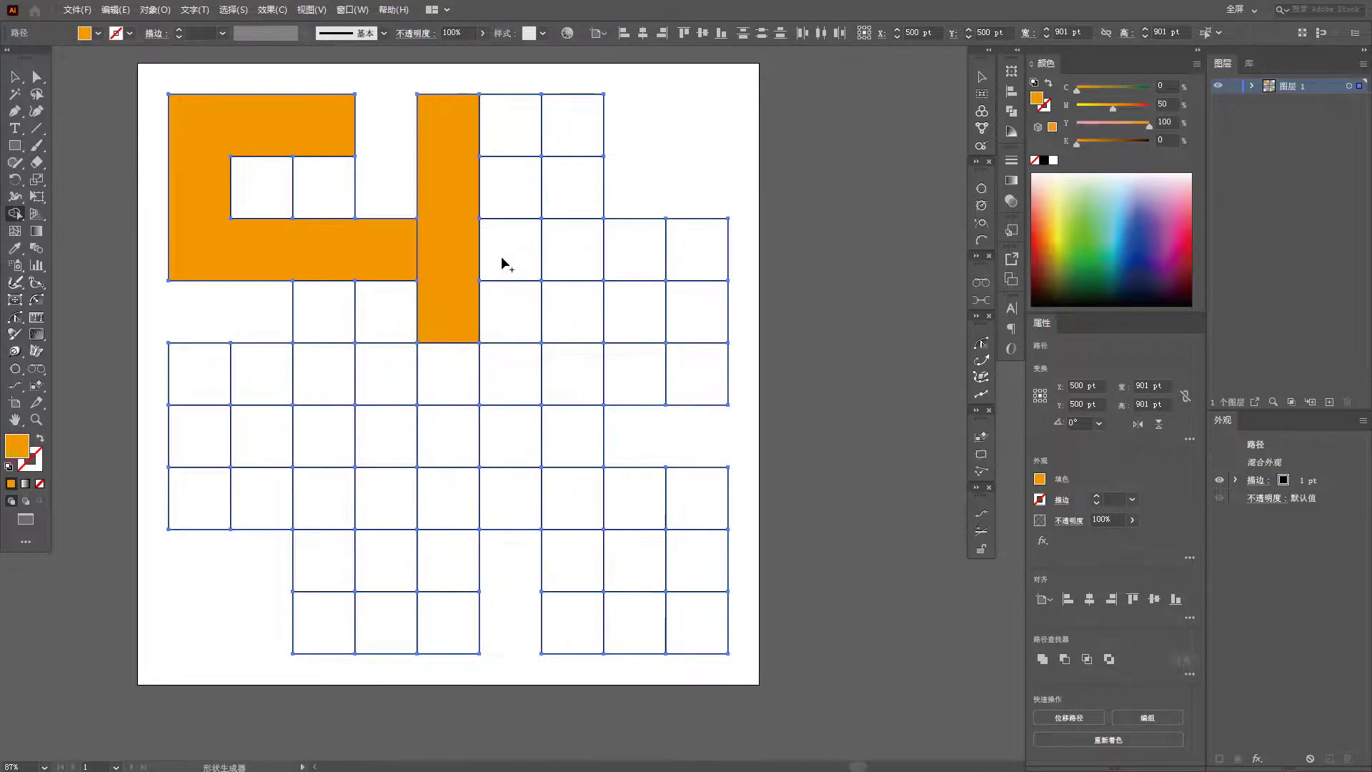
mouse_move(470, 130)
mouse_down()
mouse_move(570, 130)
mouse_move(571, 183)
mouse_up()
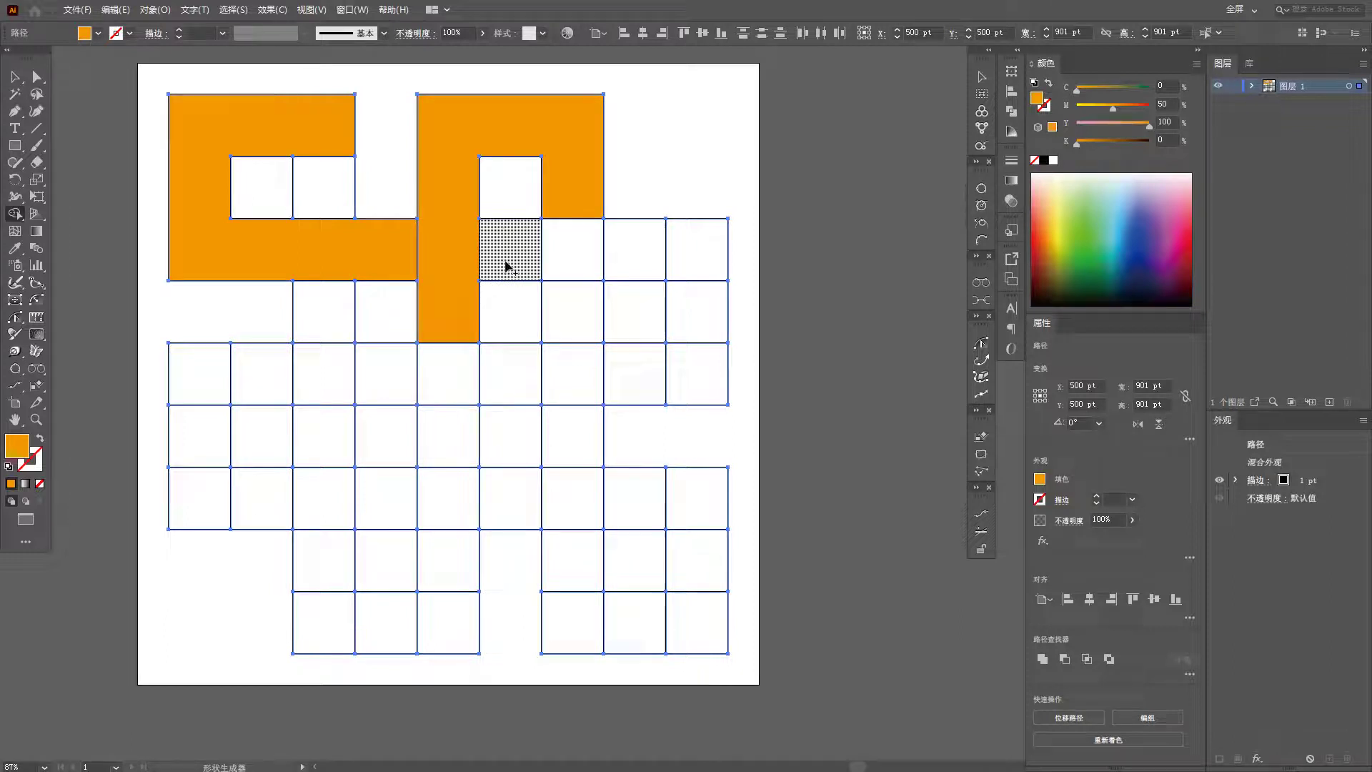
mouse_move(504, 265)
mouse_down()
mouse_move(696, 268)
mouse_move(704, 376)
mouse_move(618, 377)
mouse_up()
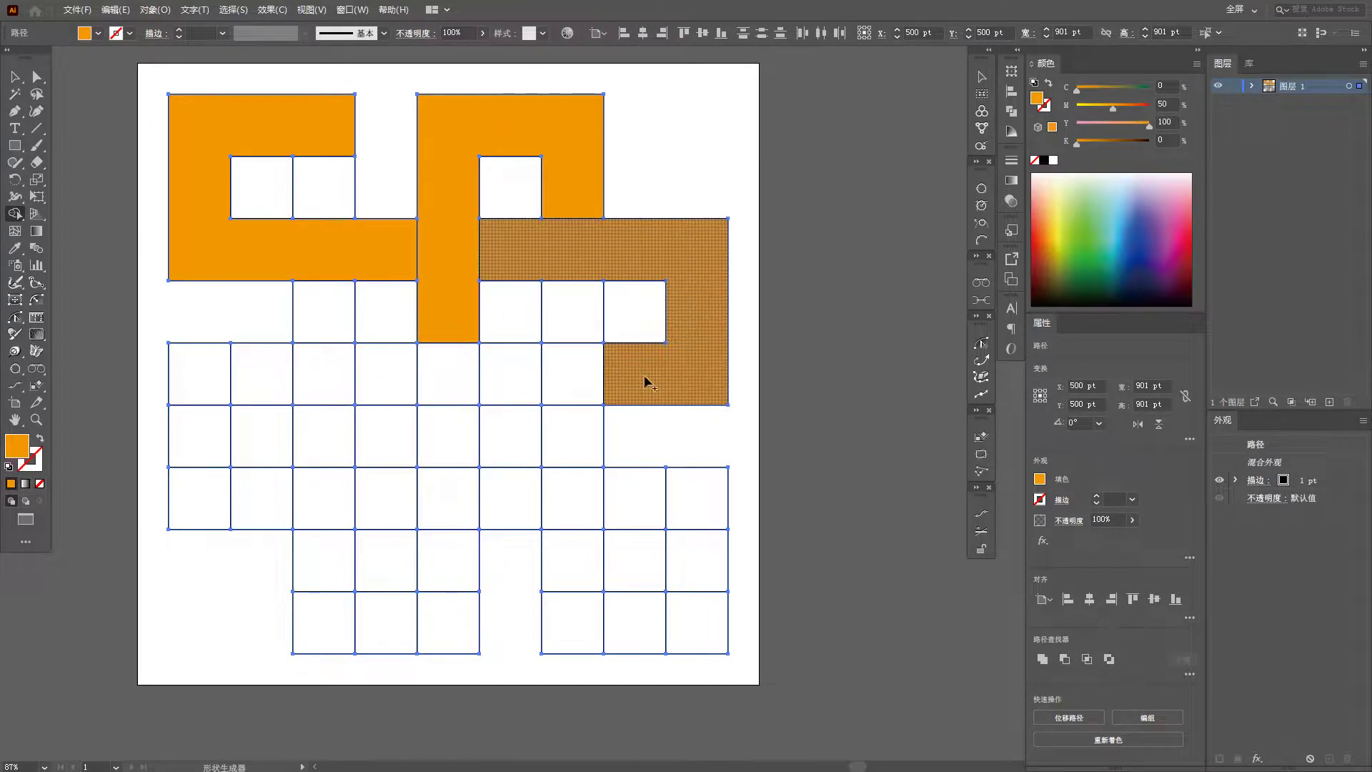
drag(570, 310, 576, 447)
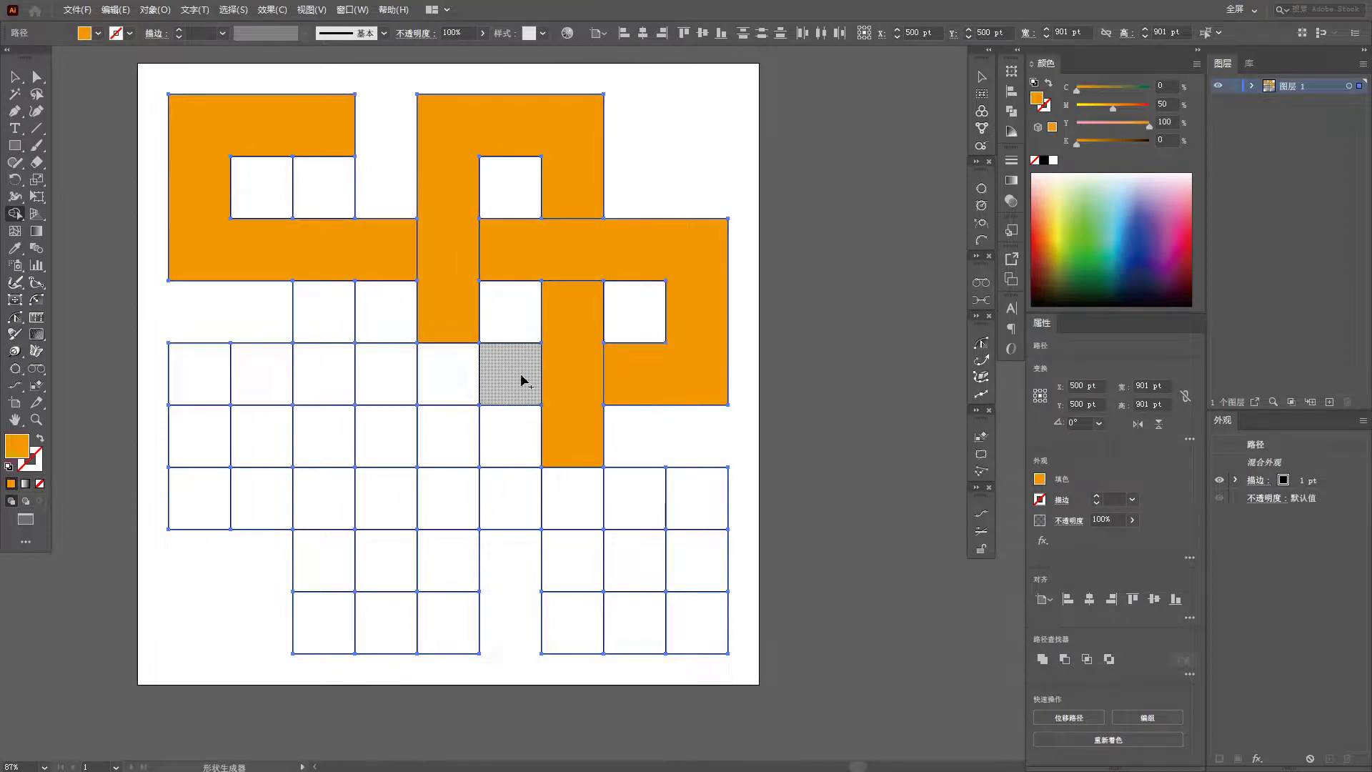
Merge cells into the central horizontal bar, the vertical bar in column 3, and the start of the left-hand bent band.
drag(522, 381, 393, 375)
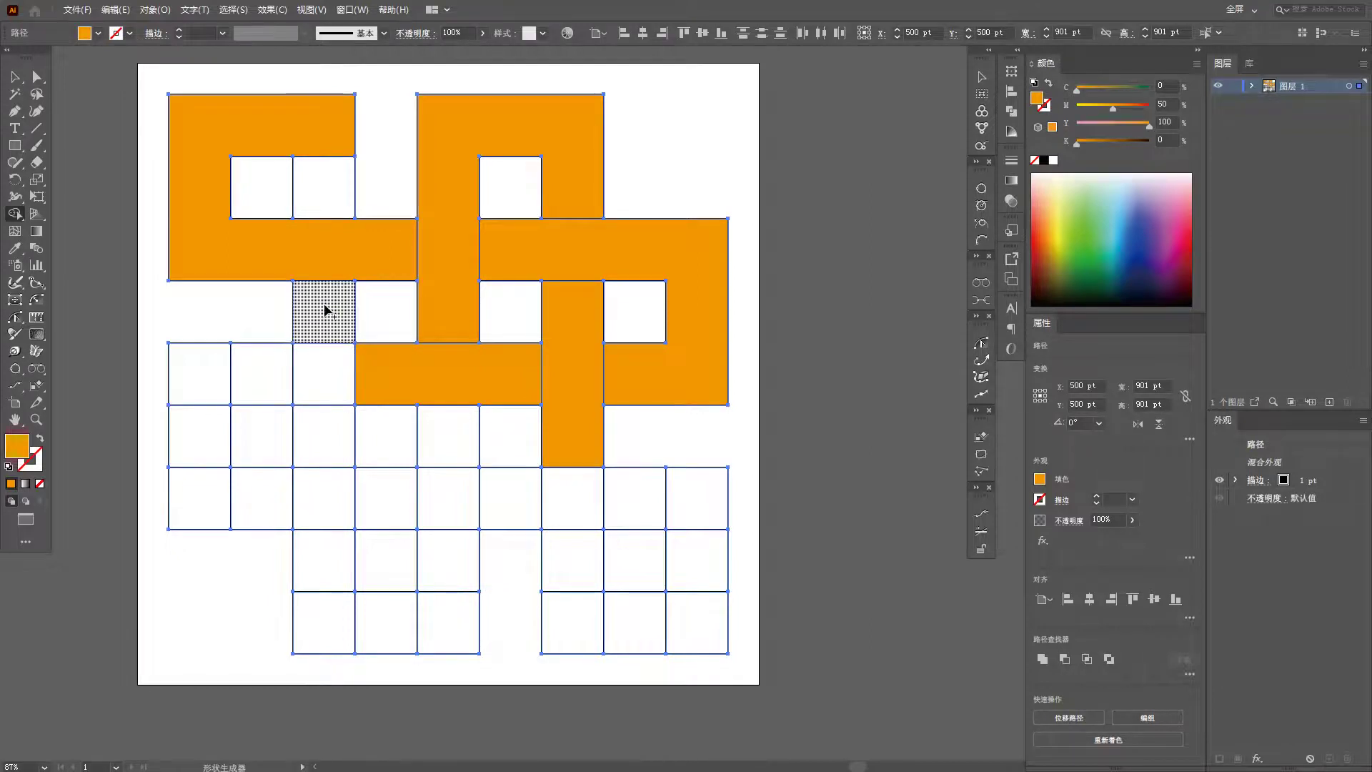
drag(325, 333, 324, 433)
mouse_move(277, 384)
mouse_down()
mouse_move(205, 380)
mouse_move(211, 504)
mouse_up()
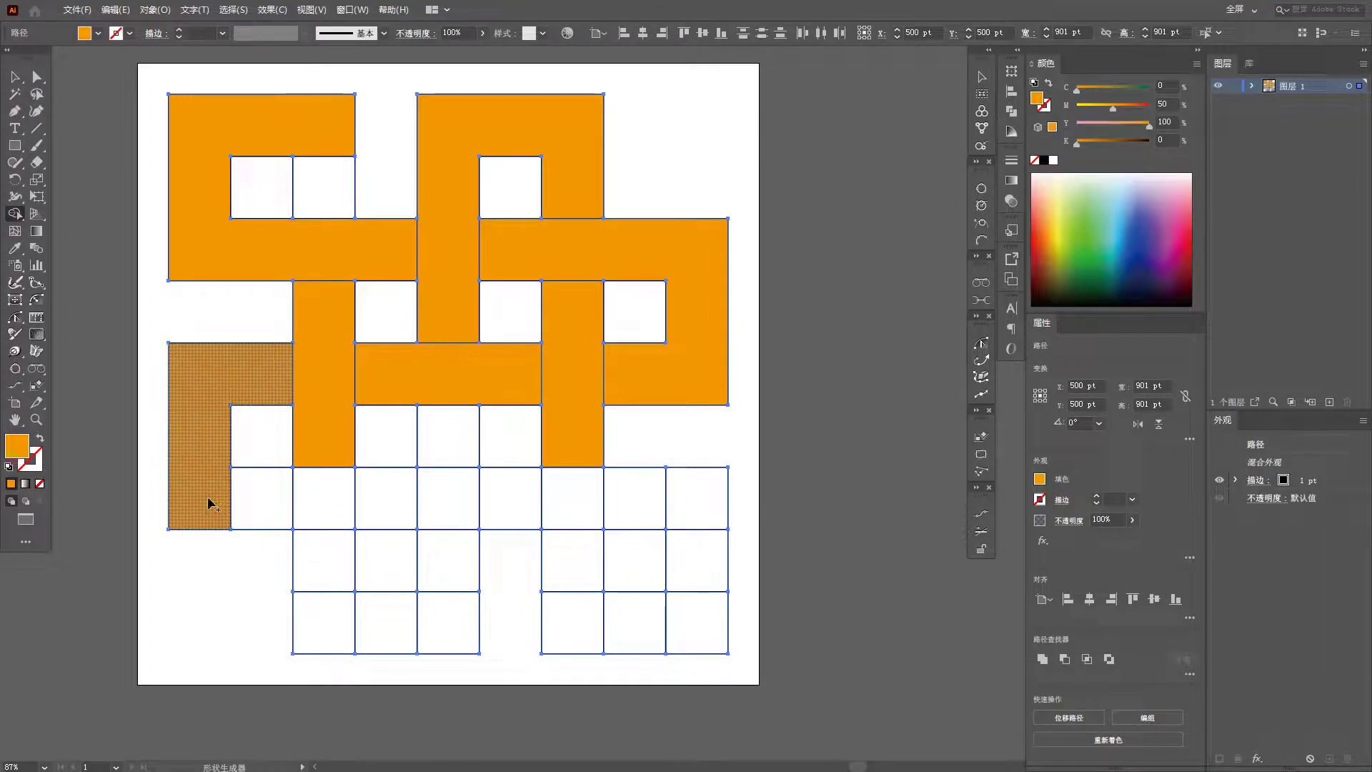
drag(208, 500, 426, 512)
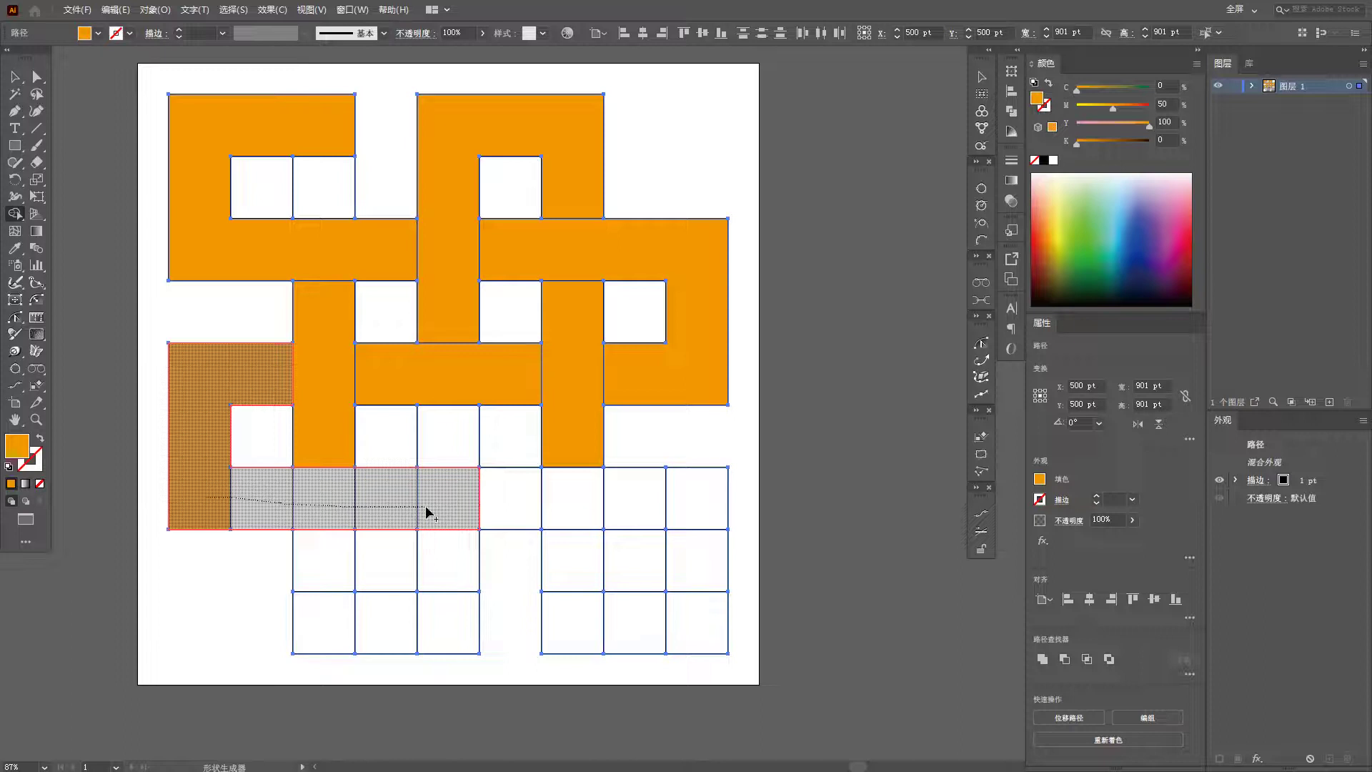
drag(427, 512, 428, 512)
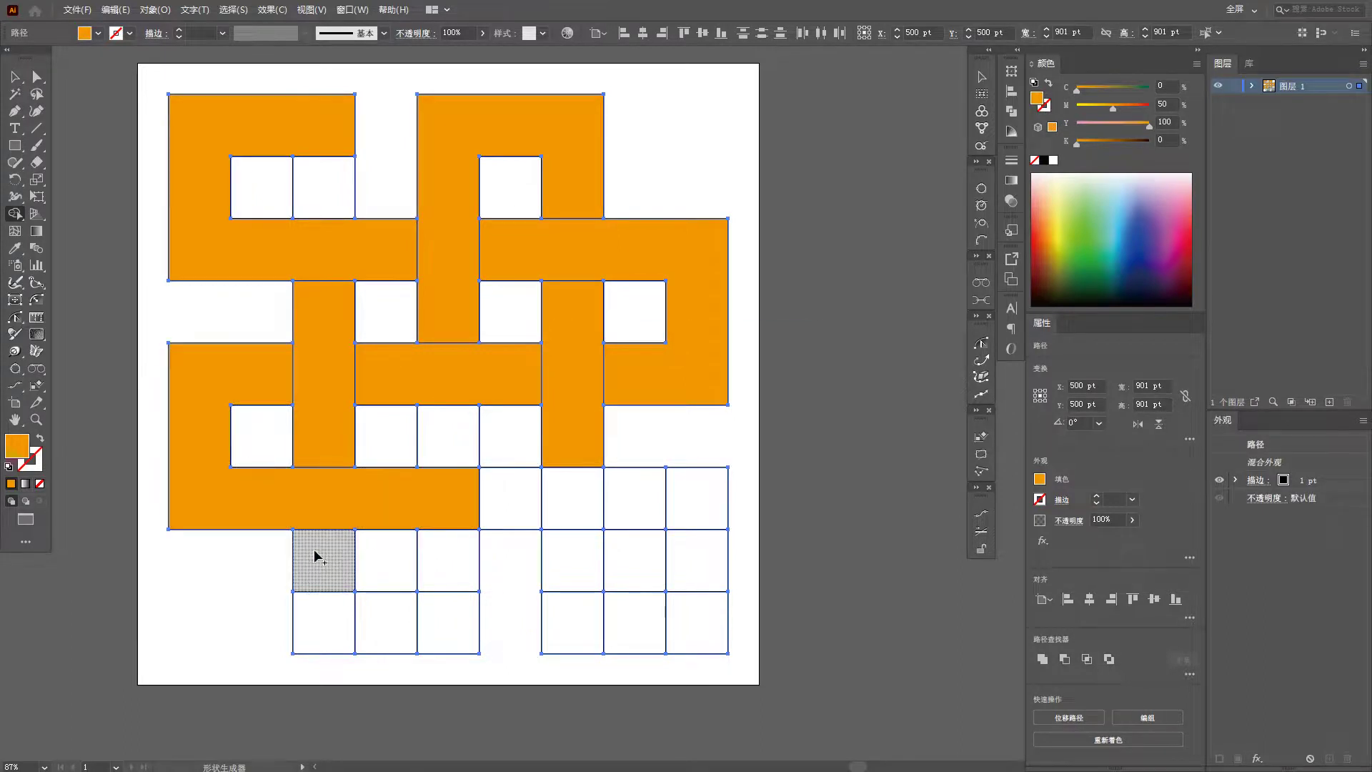
key(ctrl+z)
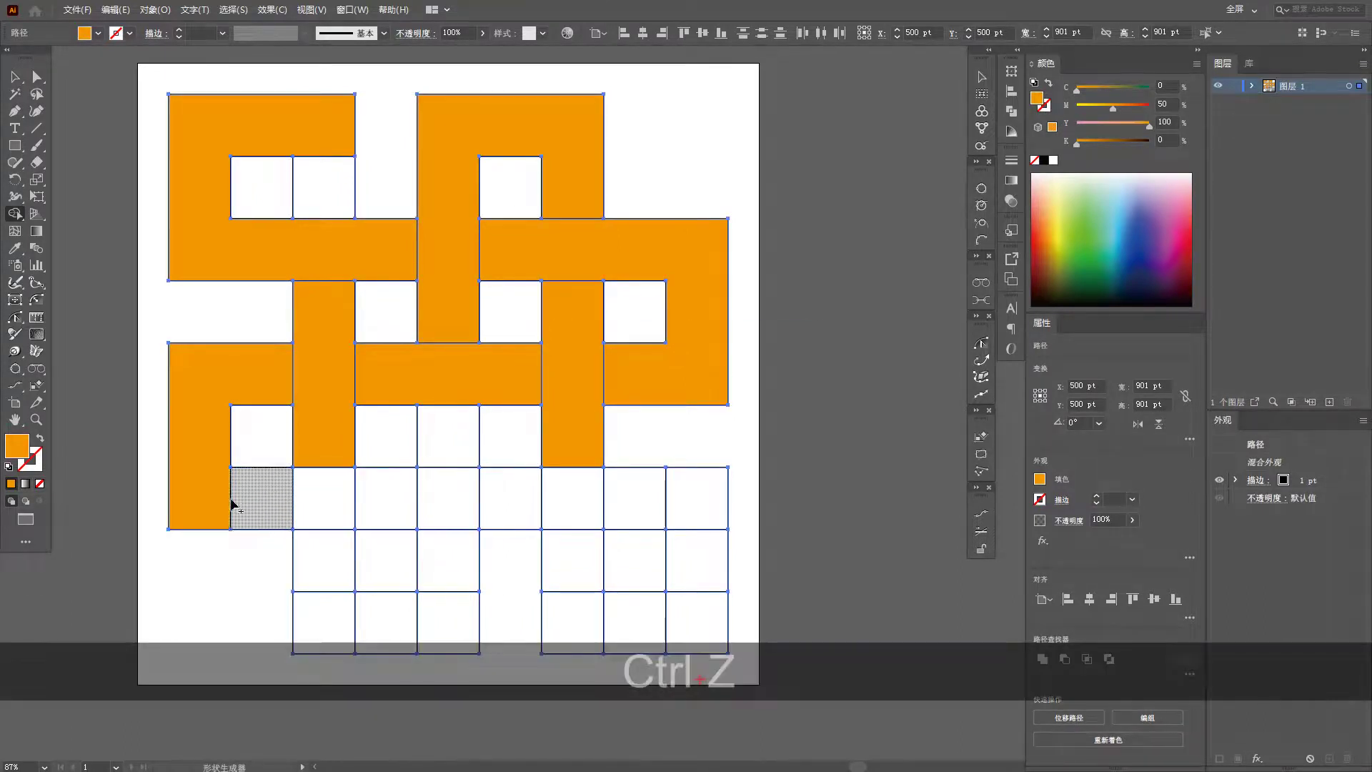
Extend the left band through column 4, merge the bottom and lower-right bands, and close the loops in the upper-left and lower-right corners.
drag(333, 505, 390, 500)
mouse_move(323, 566)
mouse_down()
mouse_move(419, 632)
mouse_move(460, 631)
mouse_move(470, 442)
mouse_up()
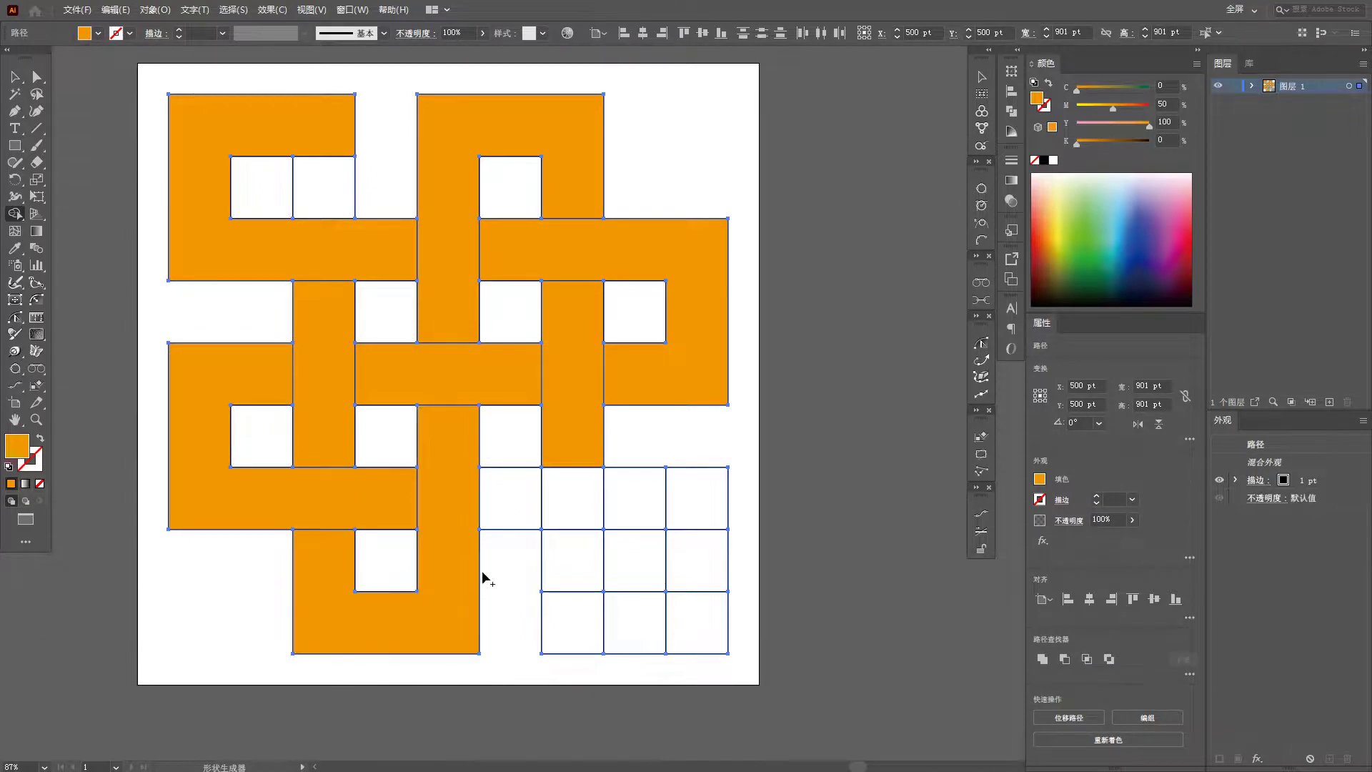
mouse_move(508, 510)
mouse_down()
mouse_move(703, 502)
mouse_move(693, 635)
mouse_move(583, 631)
mouse_up()
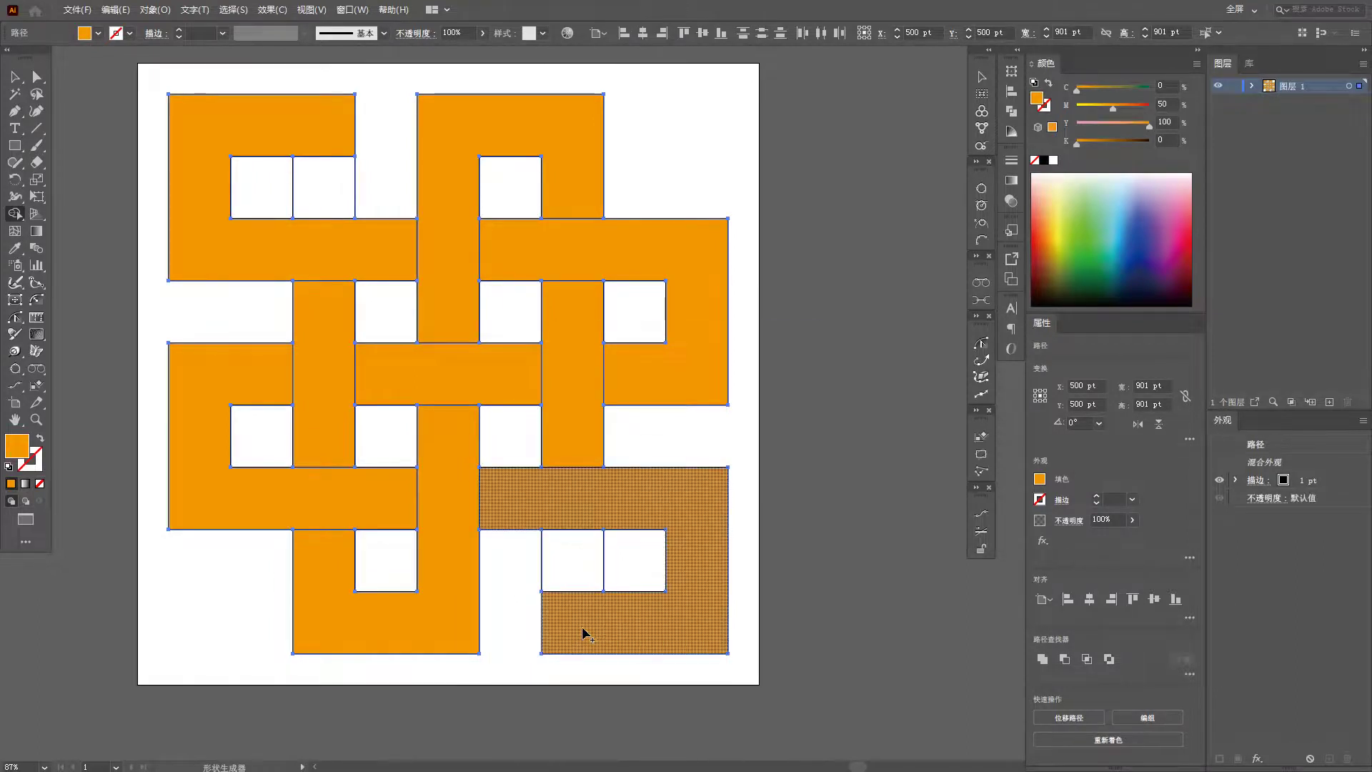
drag(582, 597, 571, 543)
click(309, 178)
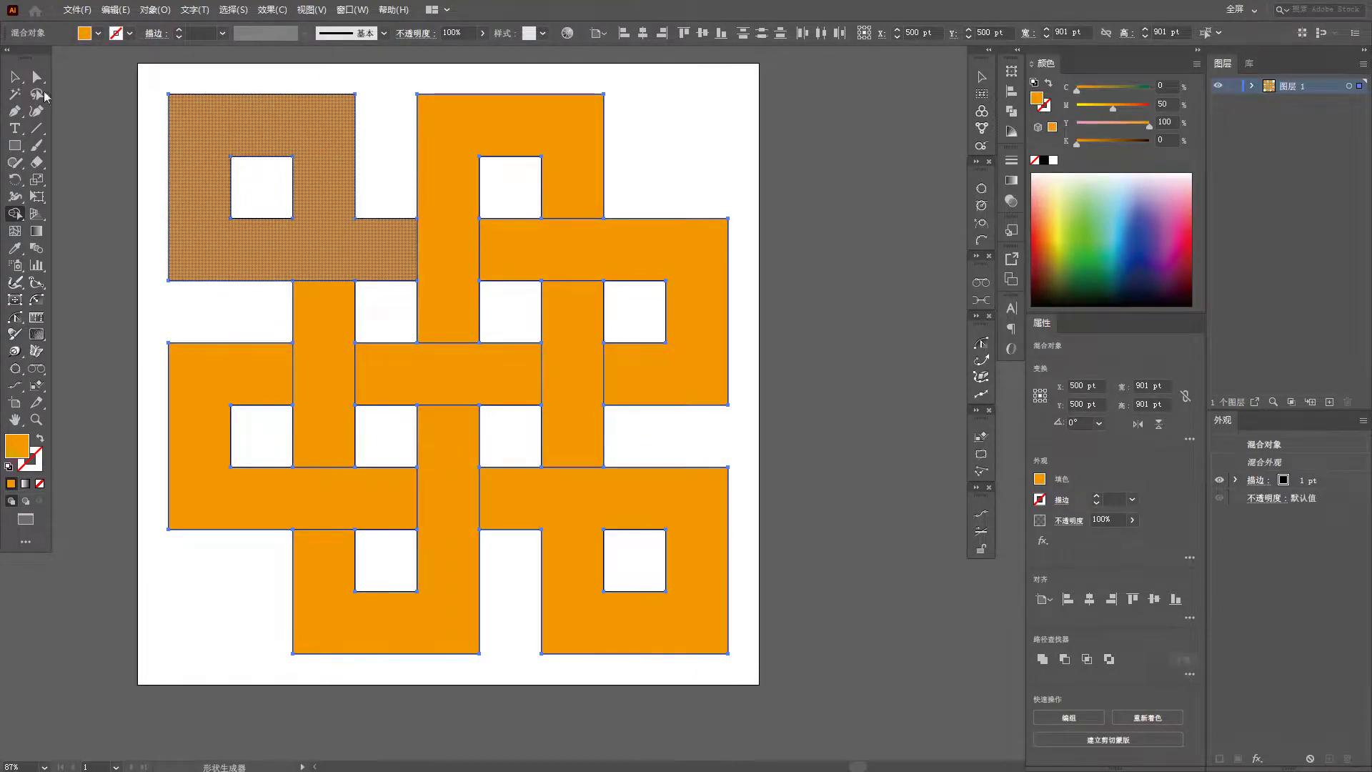
Select the whole knot artwork and set its fill to none, leaving only the outlines.
click(18, 75)
click(80, 130)
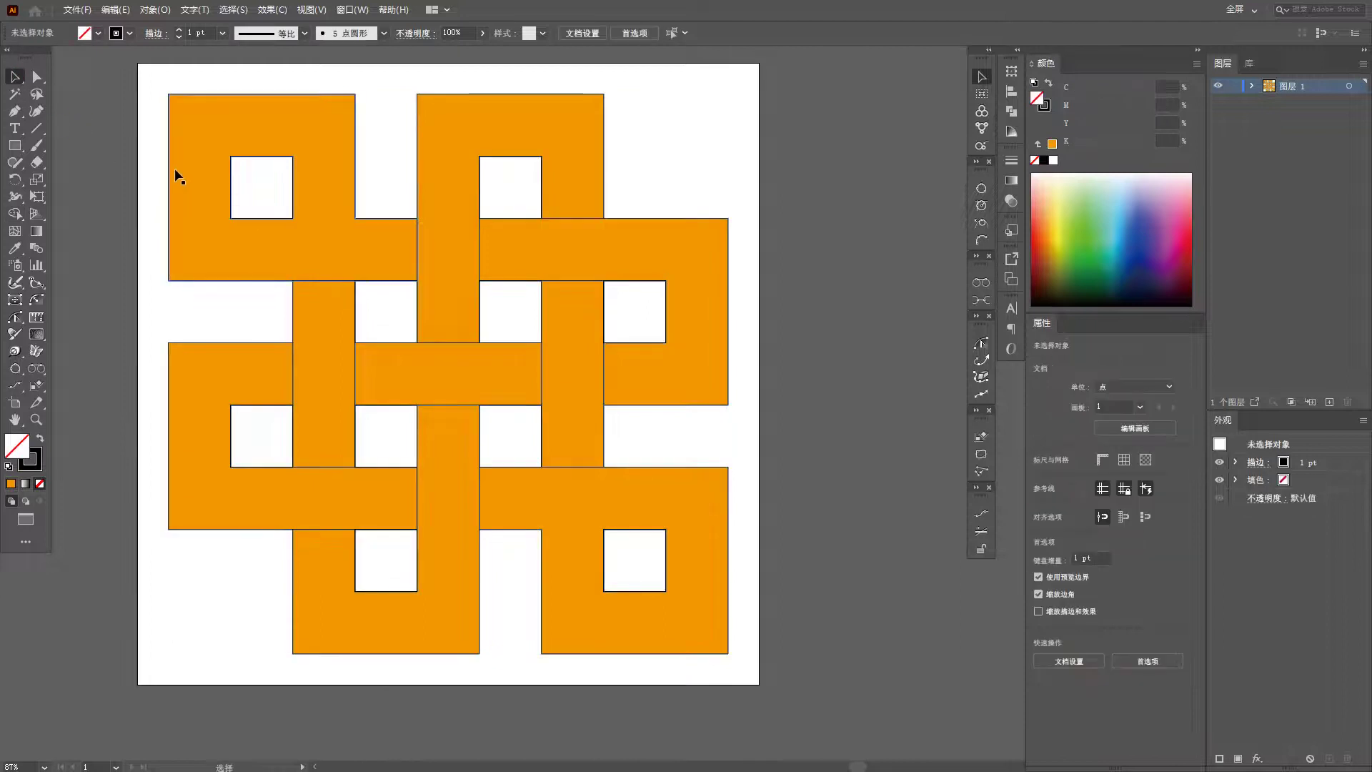
drag(609, 489, 660, 576)
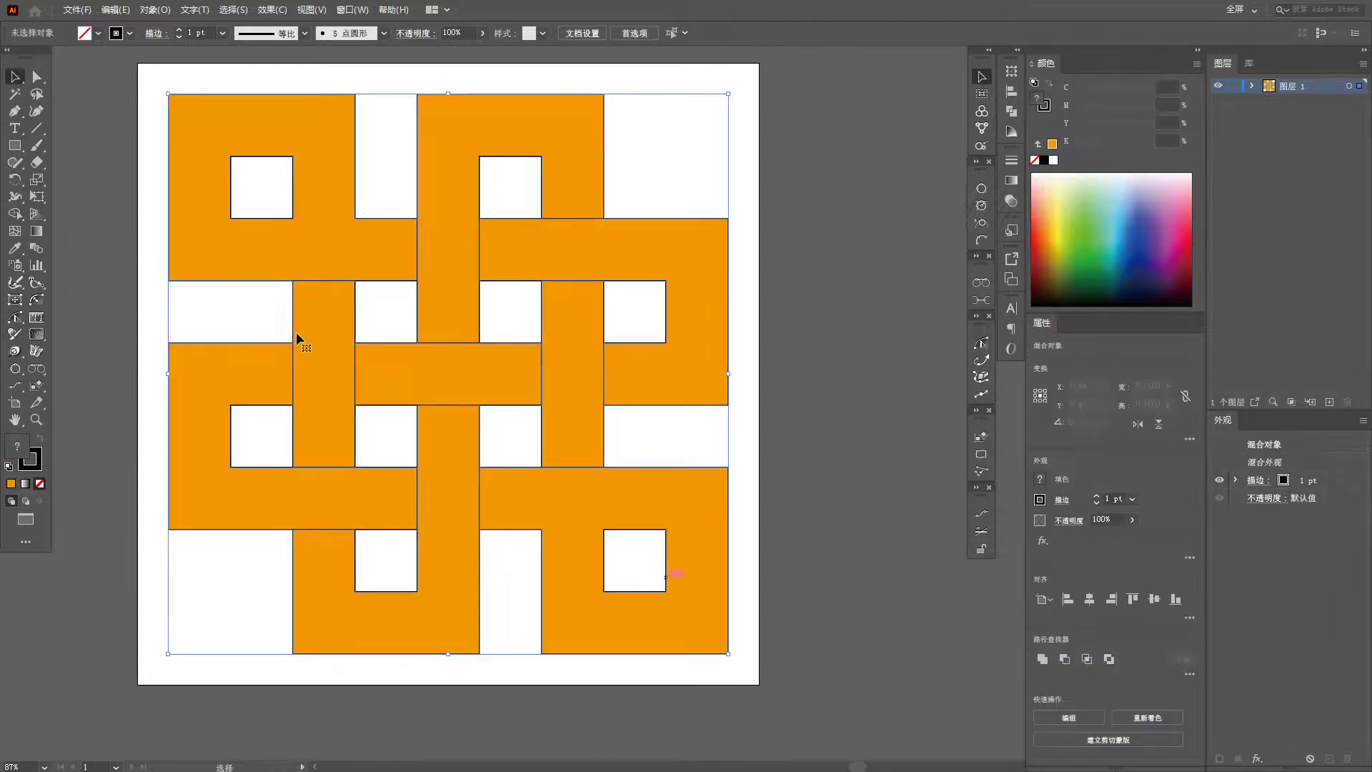
click(98, 33)
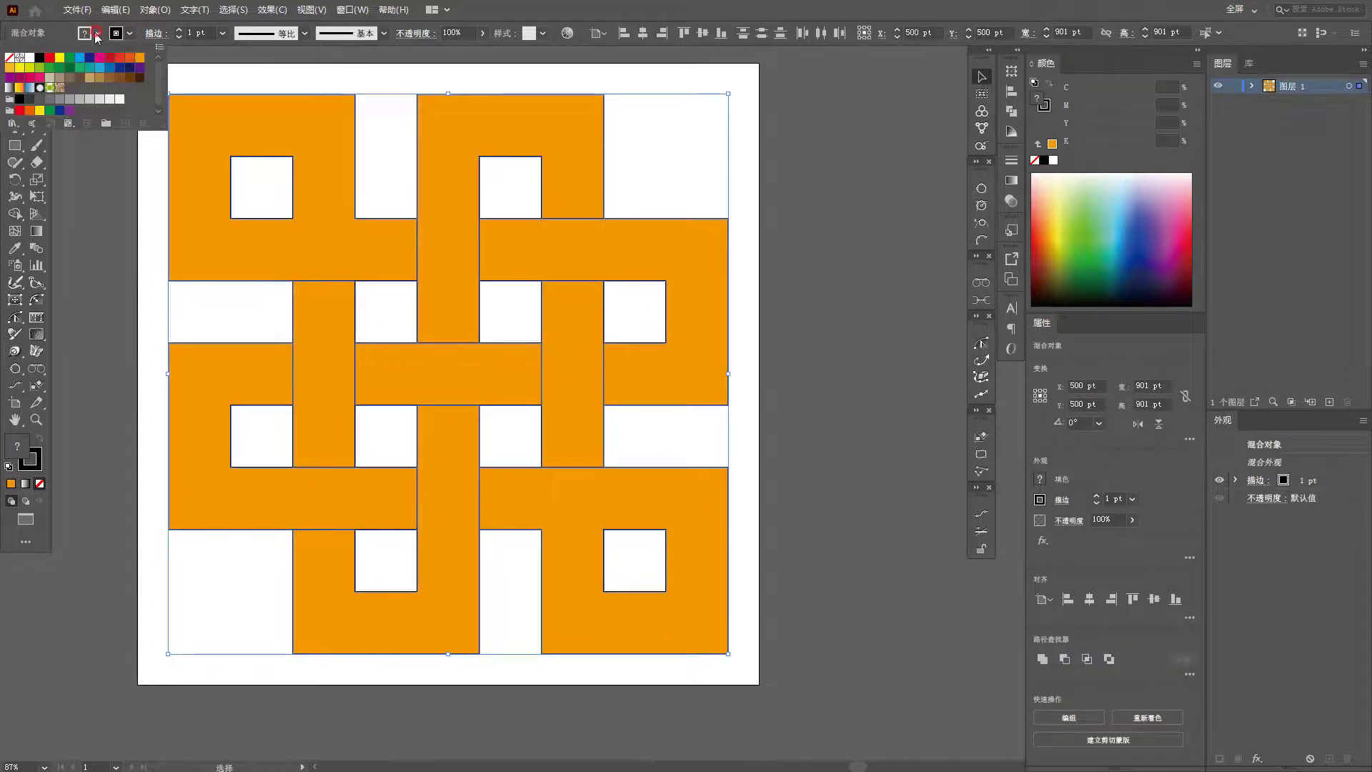
click(9, 58)
click(90, 258)
click(89, 258)
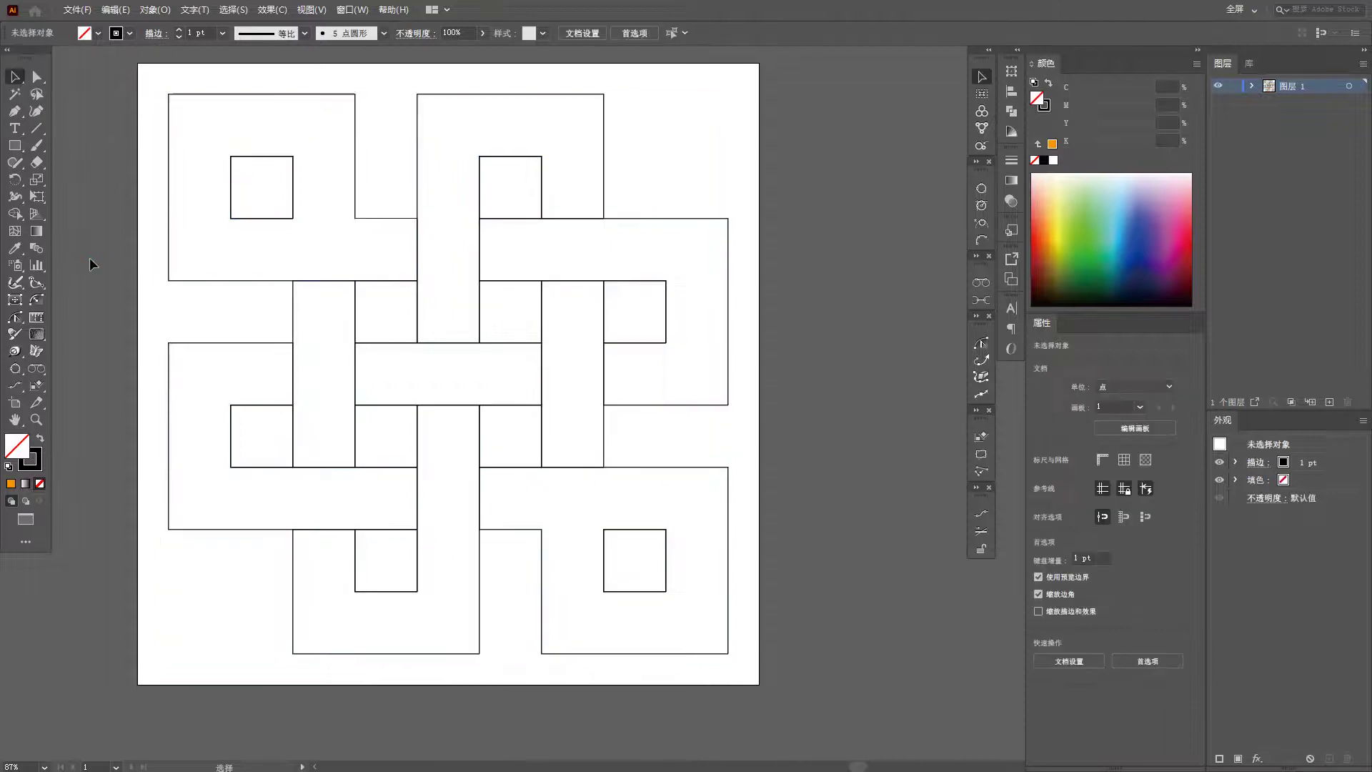
Draw straight closing segments from the small inner squares to the loop edges in the upper-left and lower-right corners with the Pen tool.
click(14, 111)
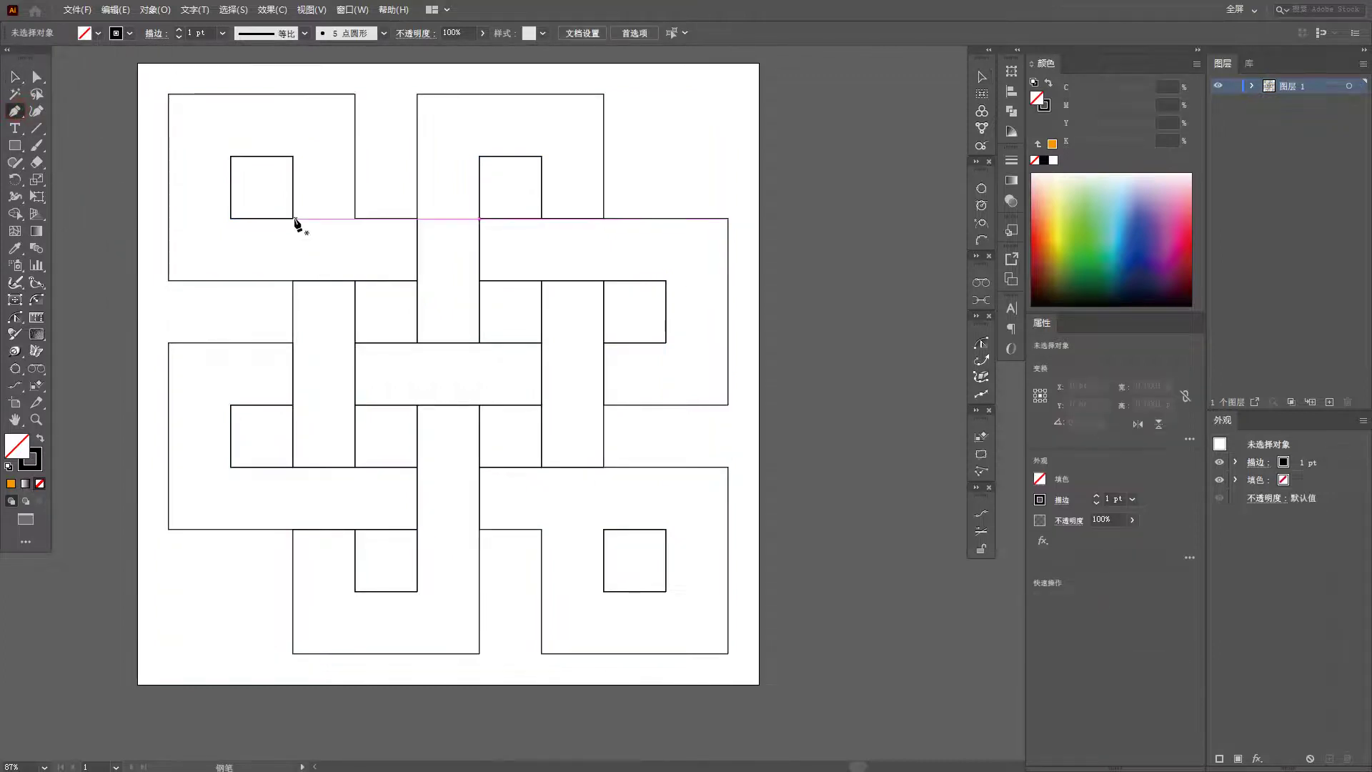
click(293, 218)
click(355, 218)
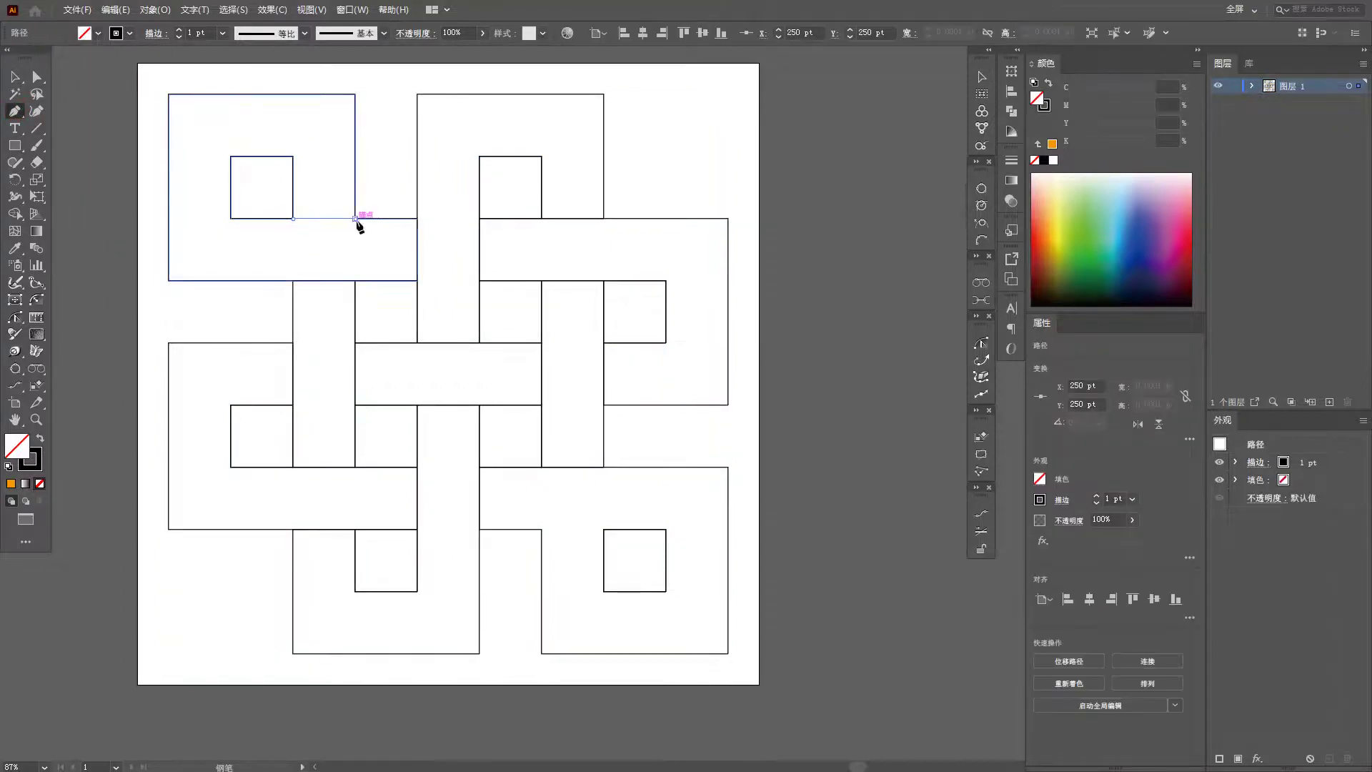
ctrl+click(836, 534)
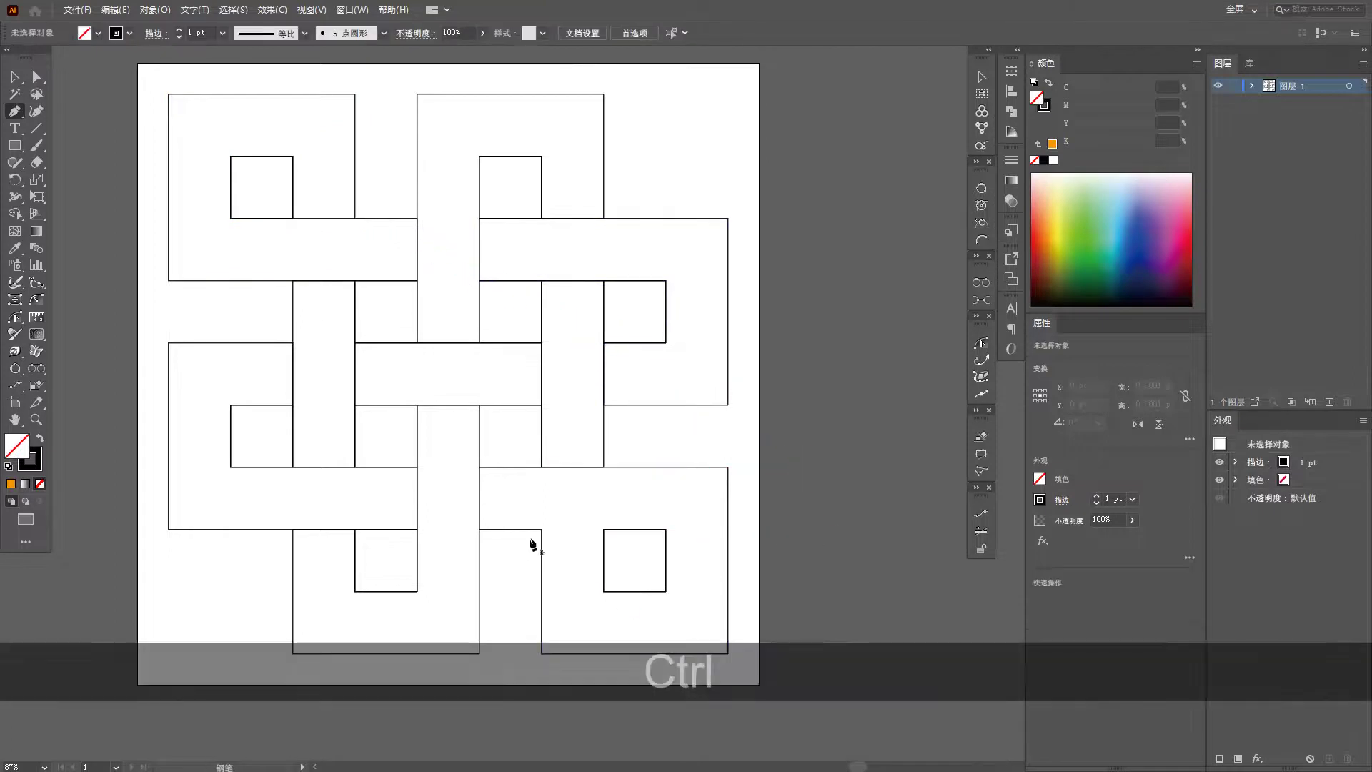
click(541, 529)
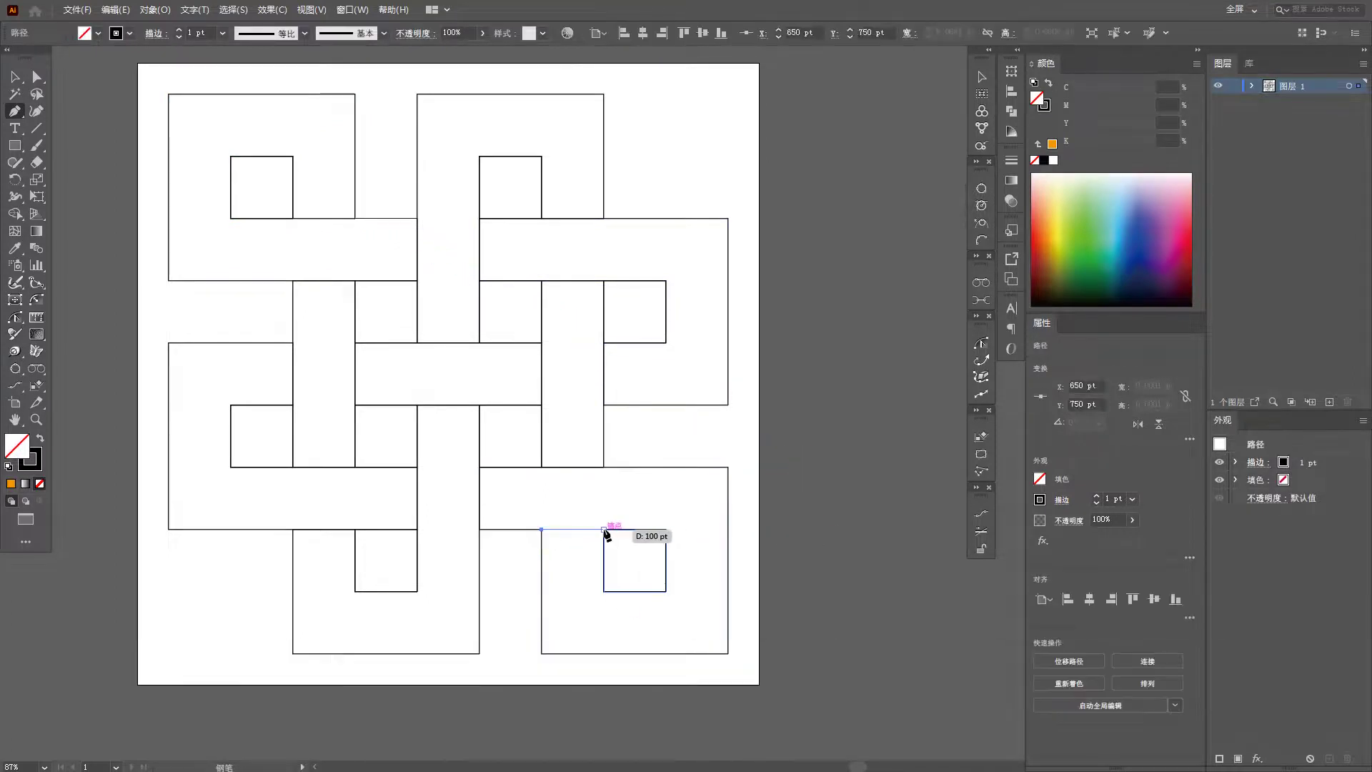
click(604, 529)
ctrl+click(815, 592)
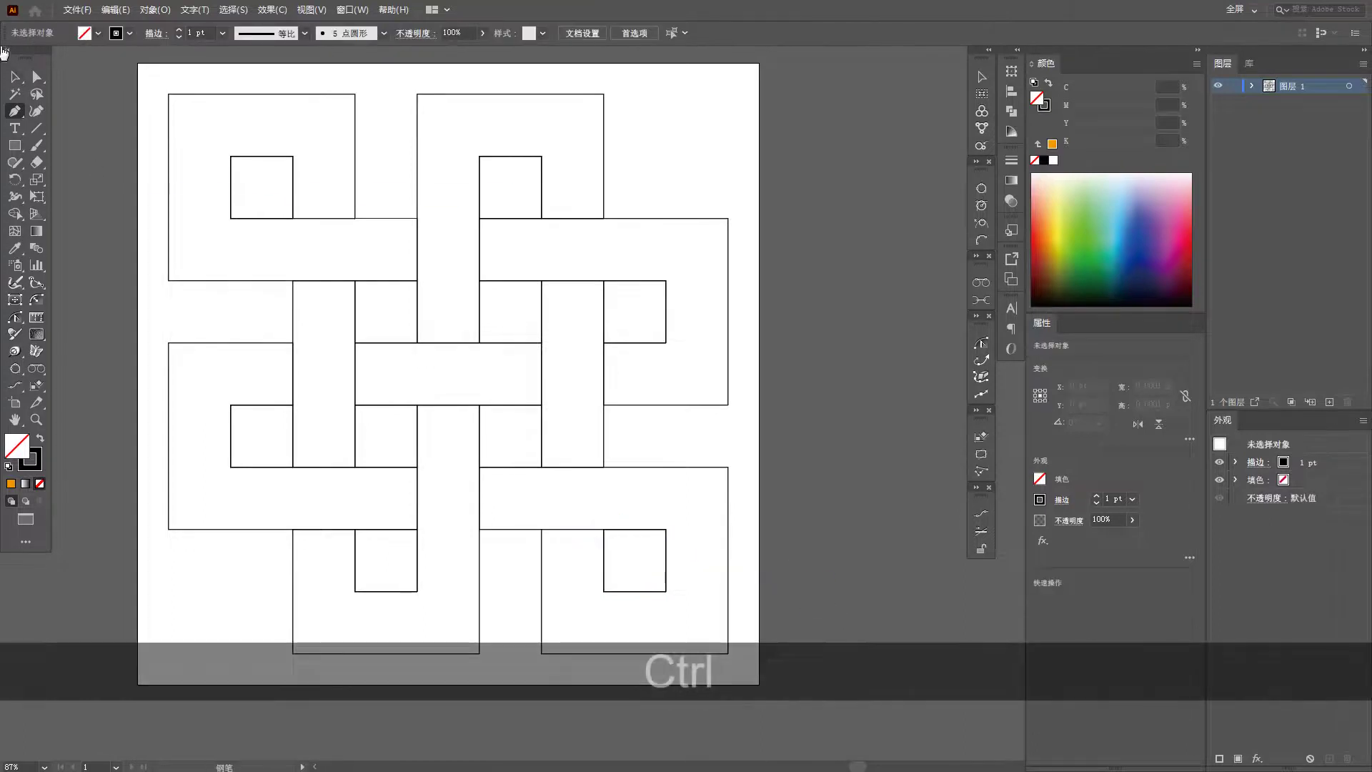
Select the whole knot artwork and expand it with both fill and stroke included.
click(14, 76)
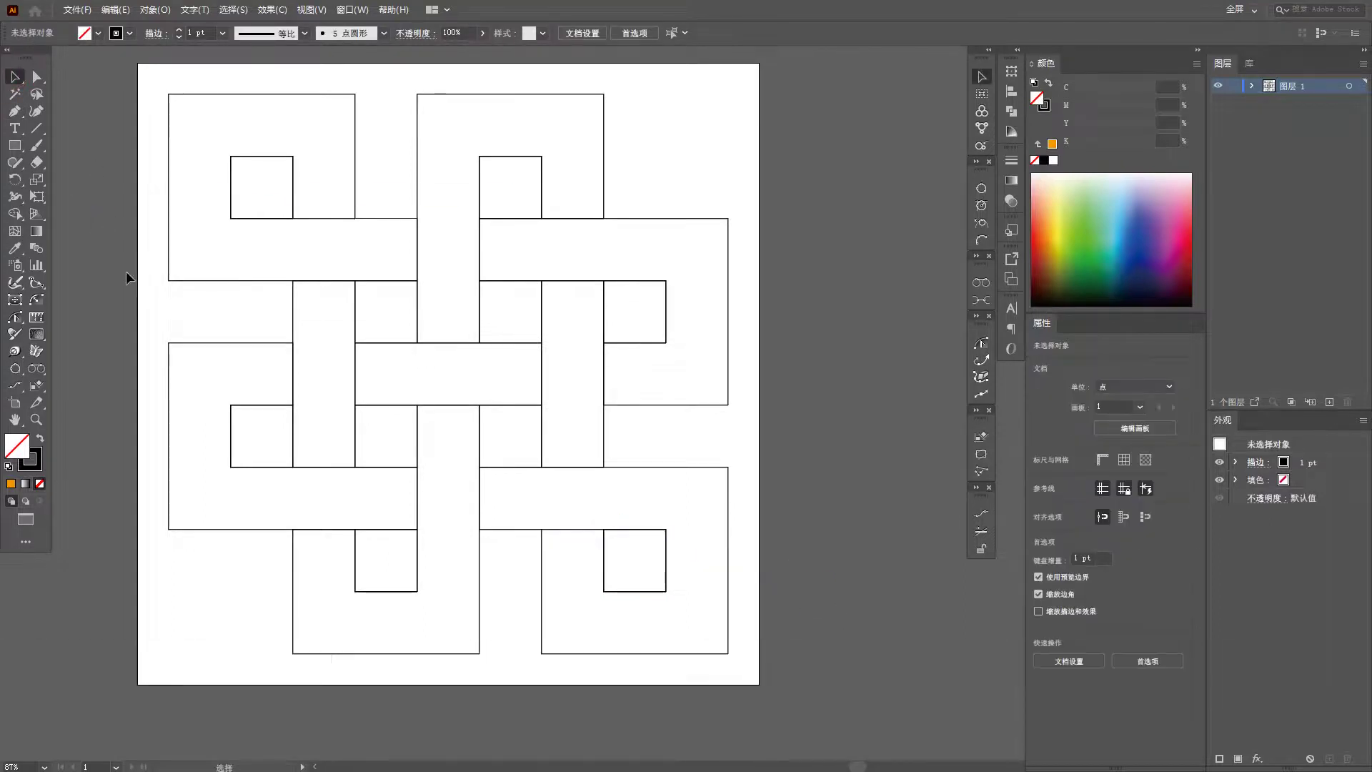
drag(136, 110, 767, 621)
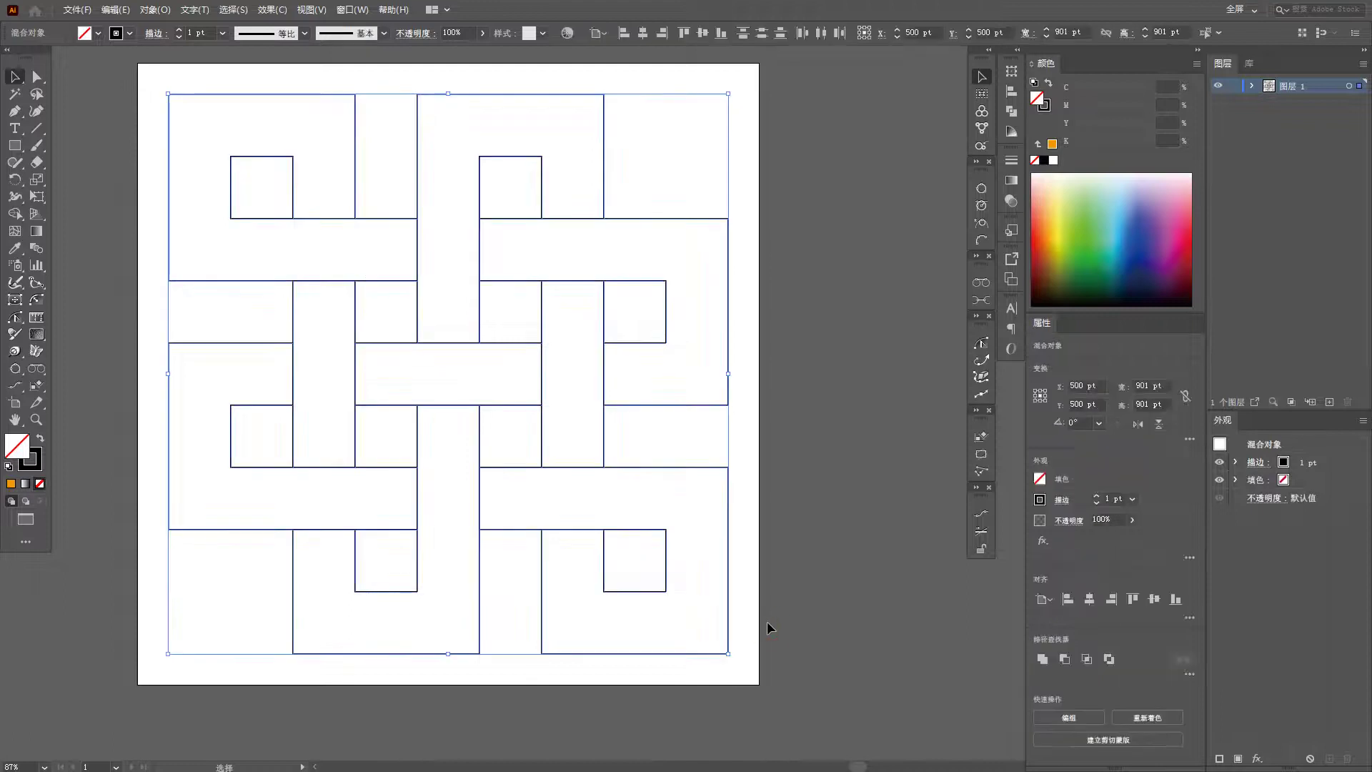
click(156, 11)
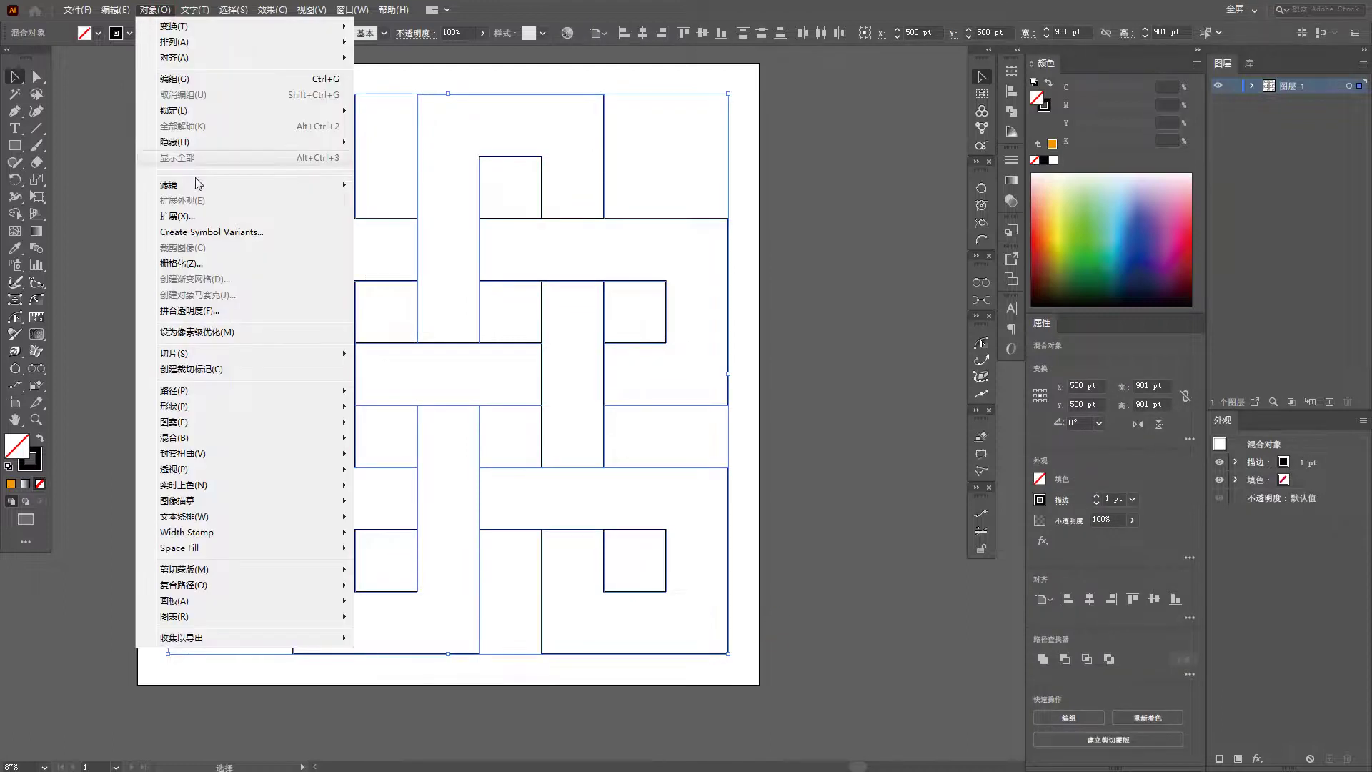
click(203, 214)
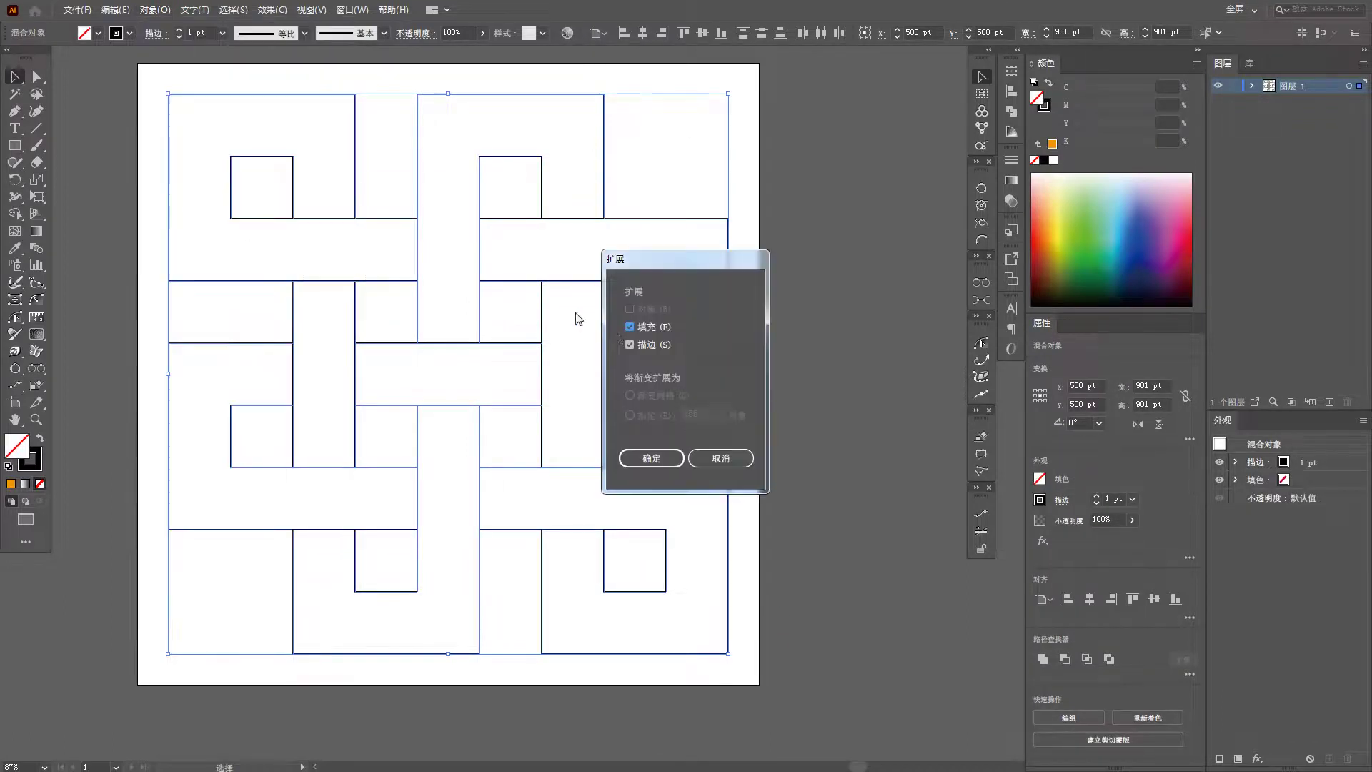
click(651, 459)
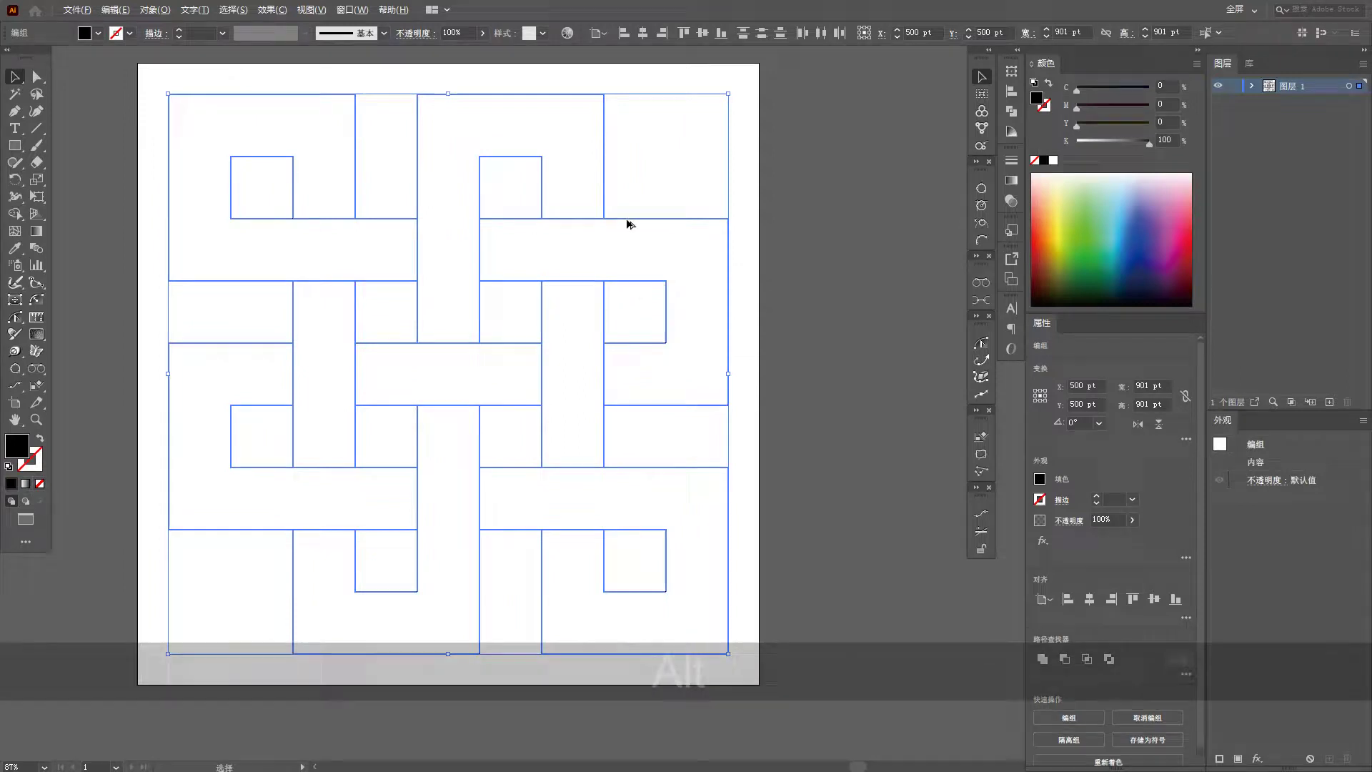
Unite the expanded strokes into one shape with Pathfinder, using outline view for the operation and restoring normal preview.
scroll(629, 221, up, 5)
key(ctrl+y)
click(1011, 111)
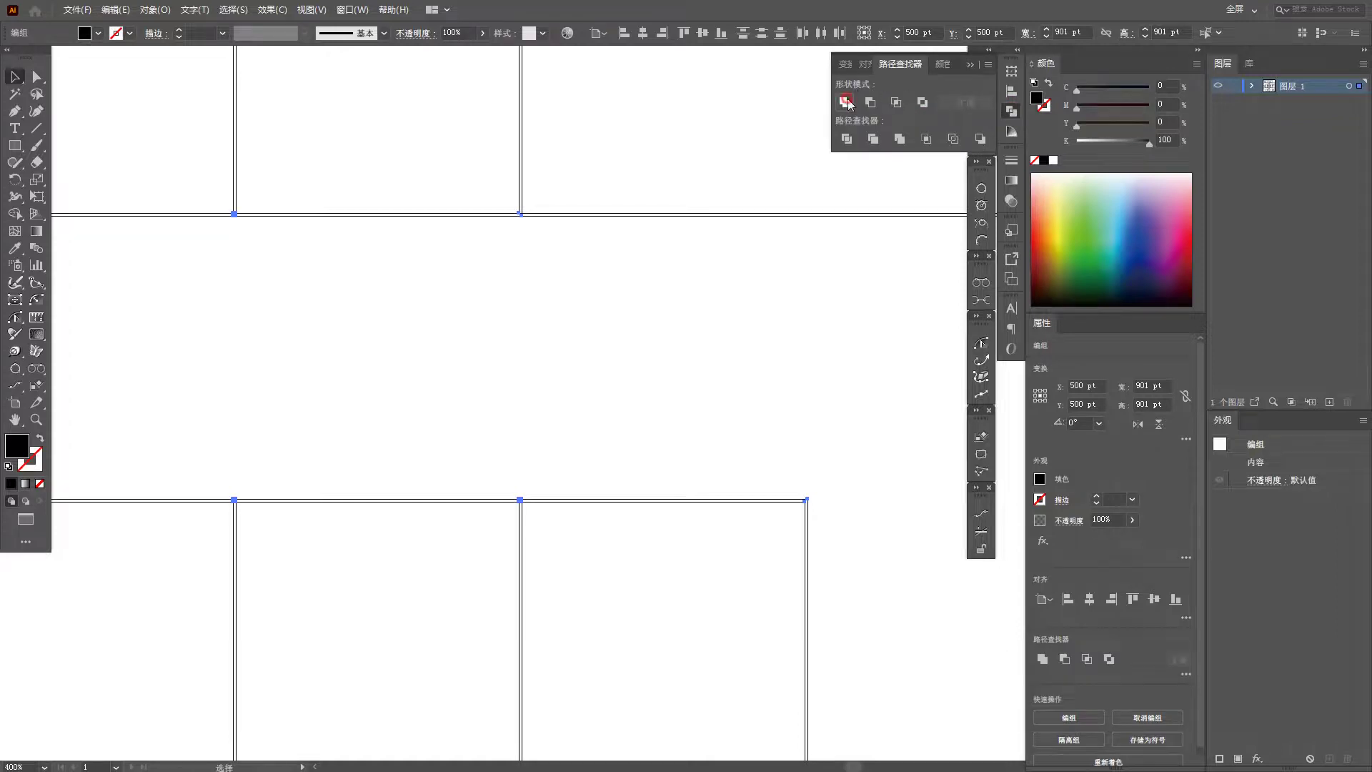
click(846, 102)
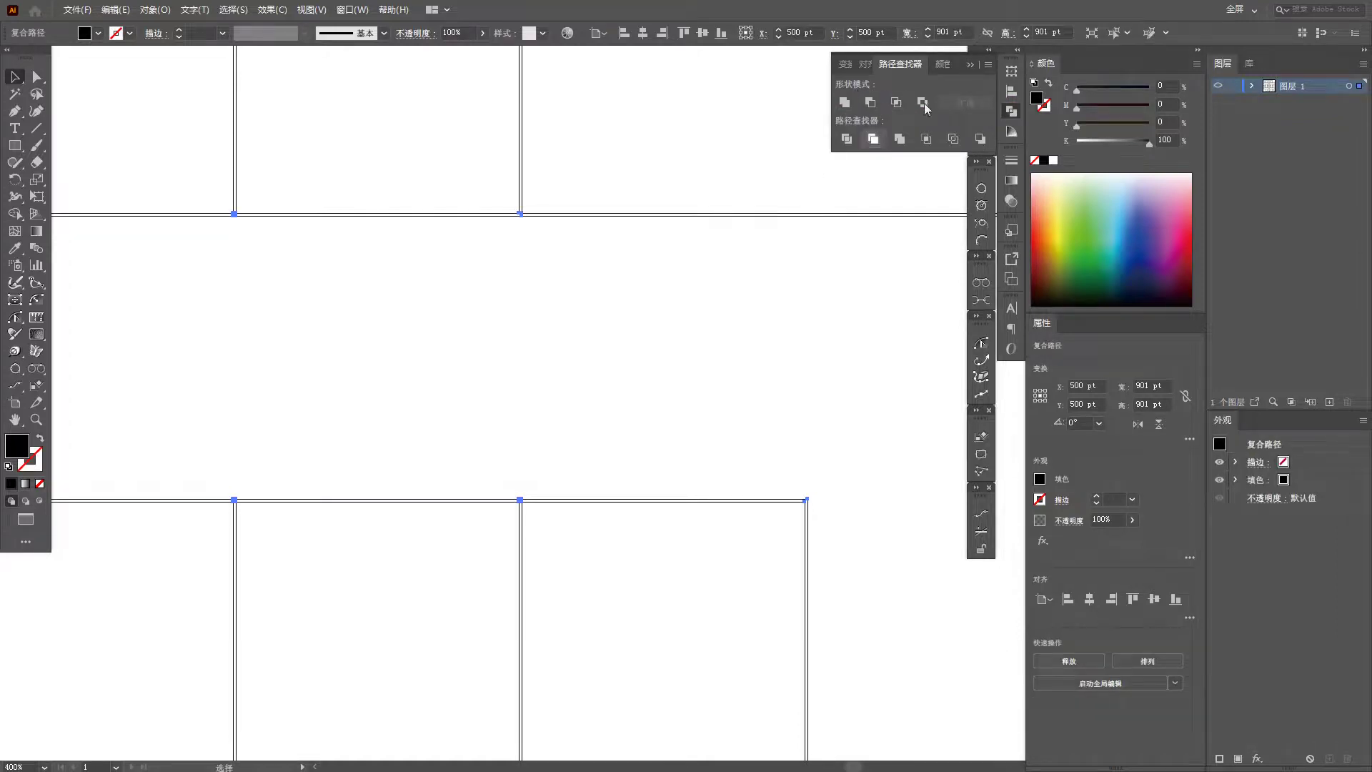
click(971, 65)
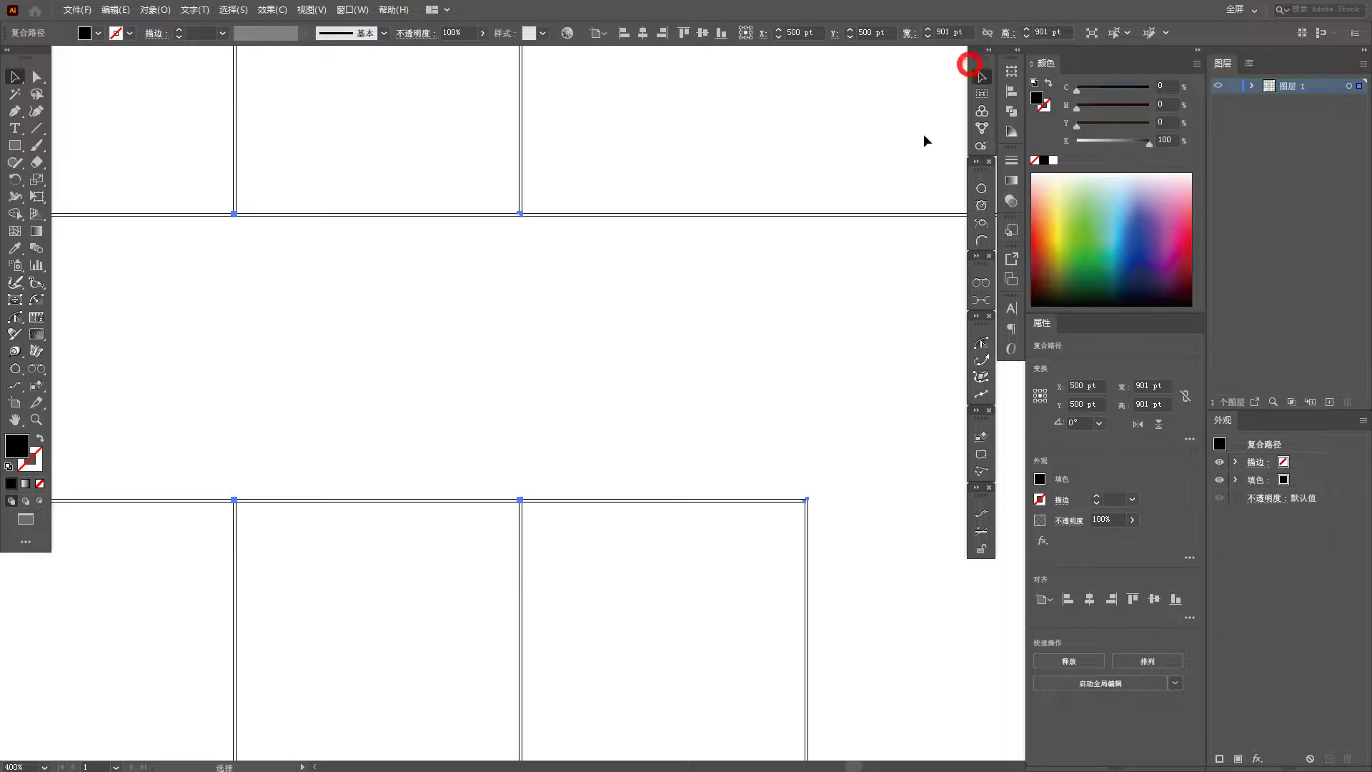
scroll(736, 247, down, 5)
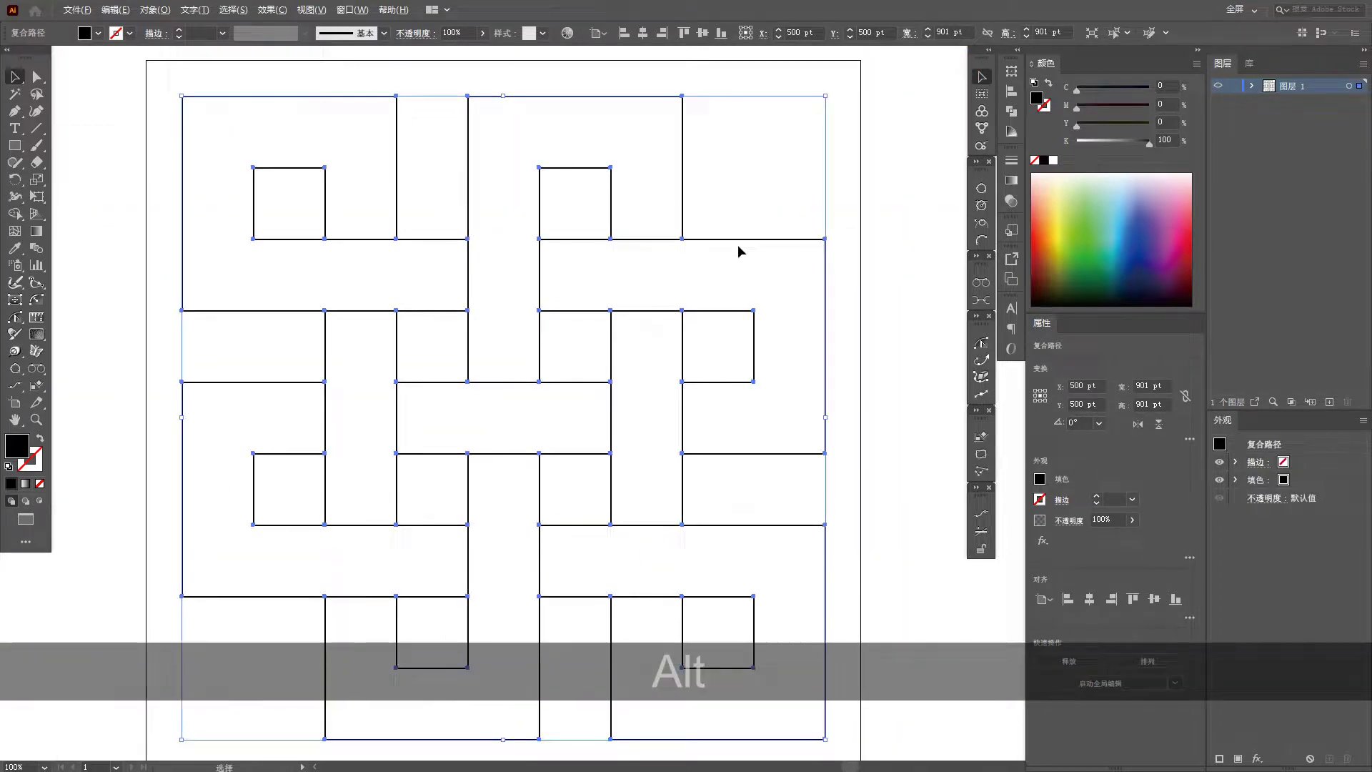
click(150, 182)
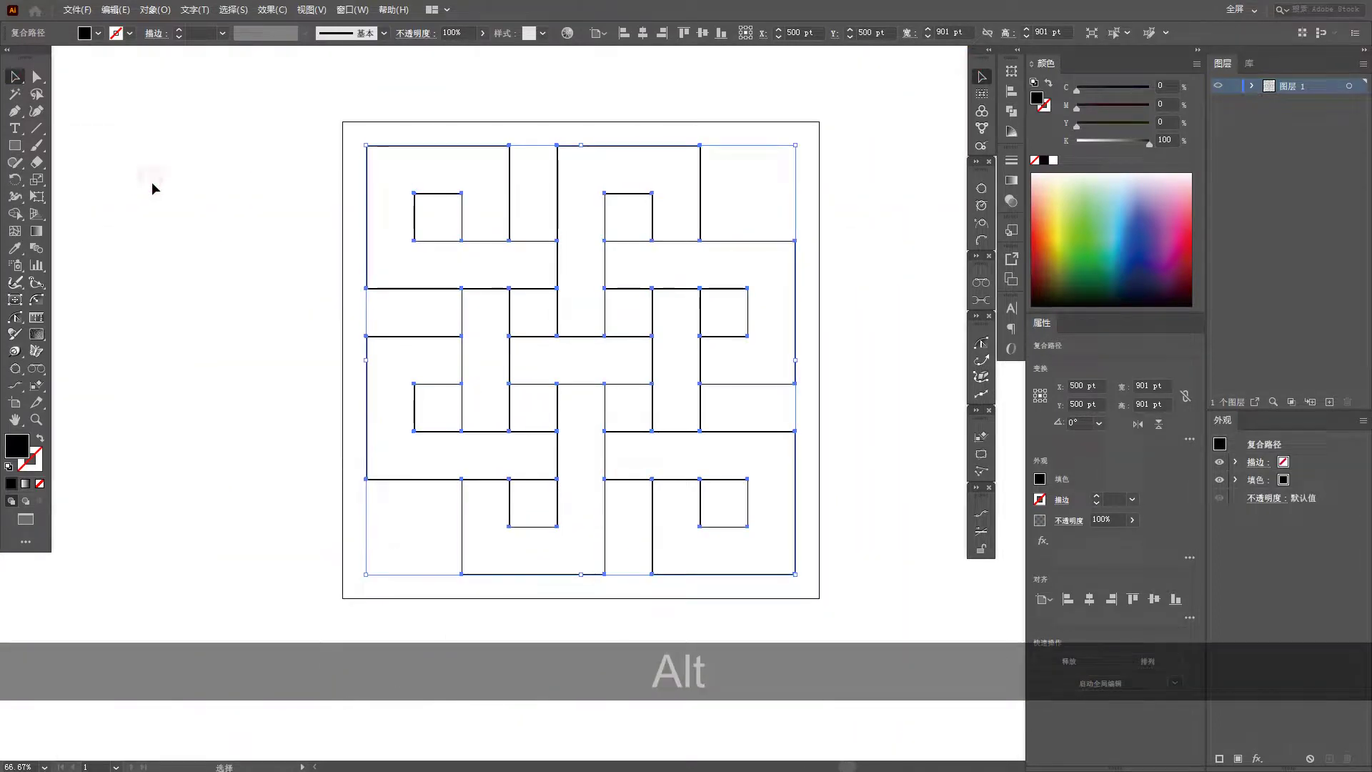
key(ctrl+y)
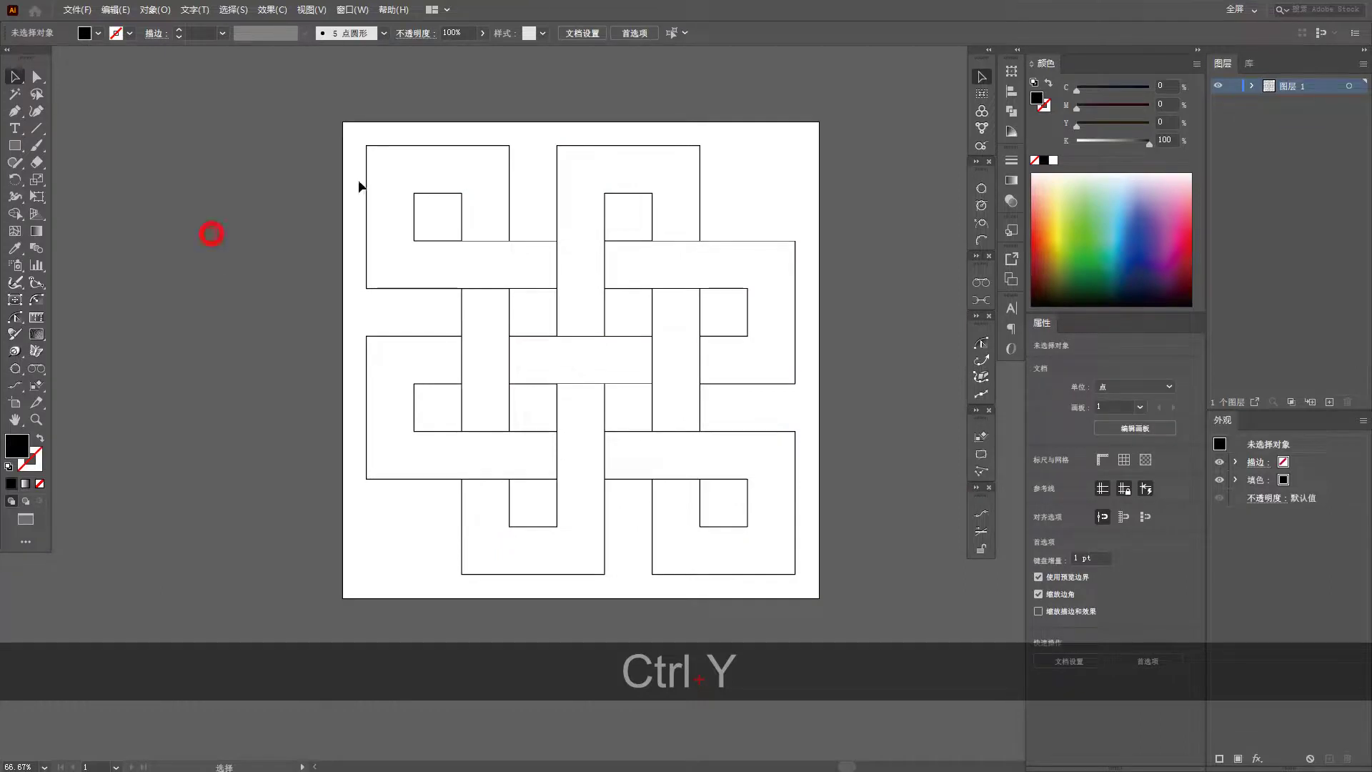
mouse_move(369, 185)
mouse_down()
mouse_move(410, 183)
mouse_move(345, 174)
mouse_up()
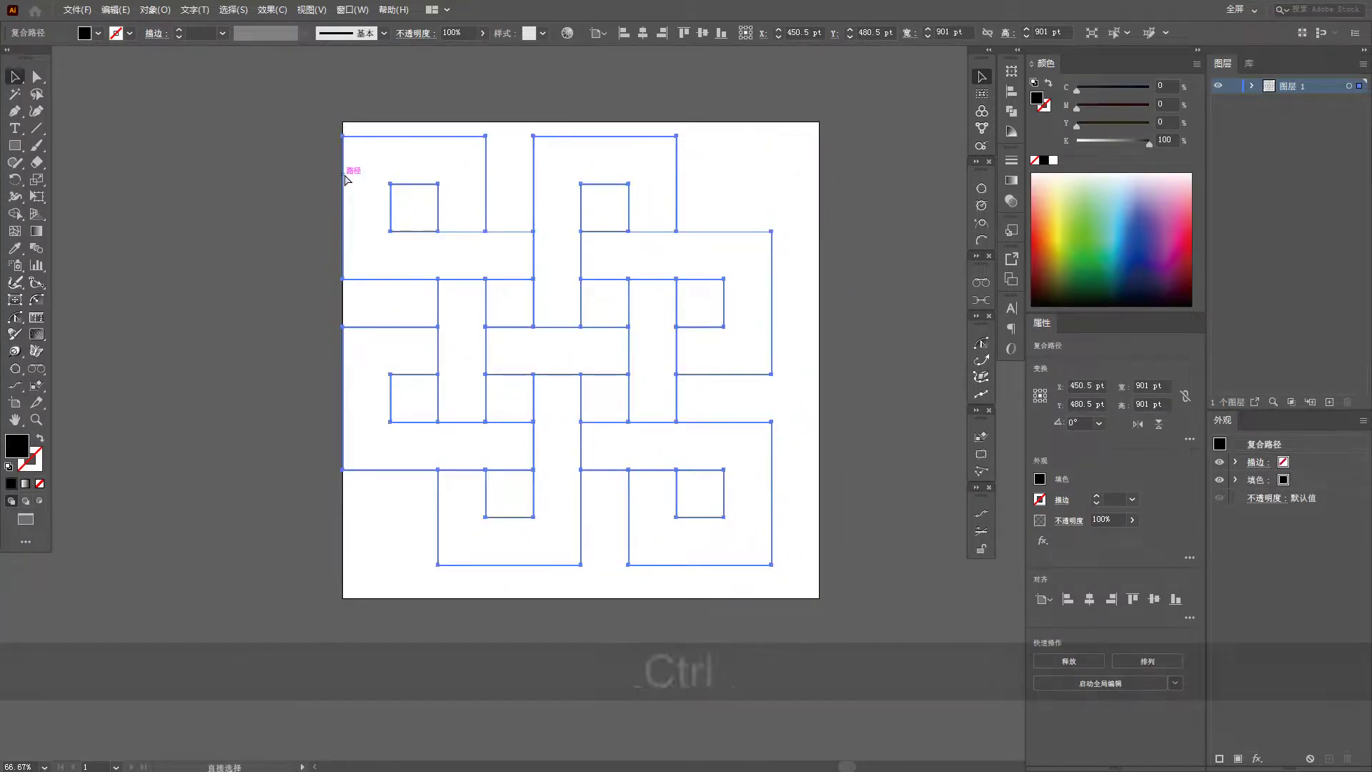
key(ctrl+z)
key(ctrl+z)
click(266, 250)
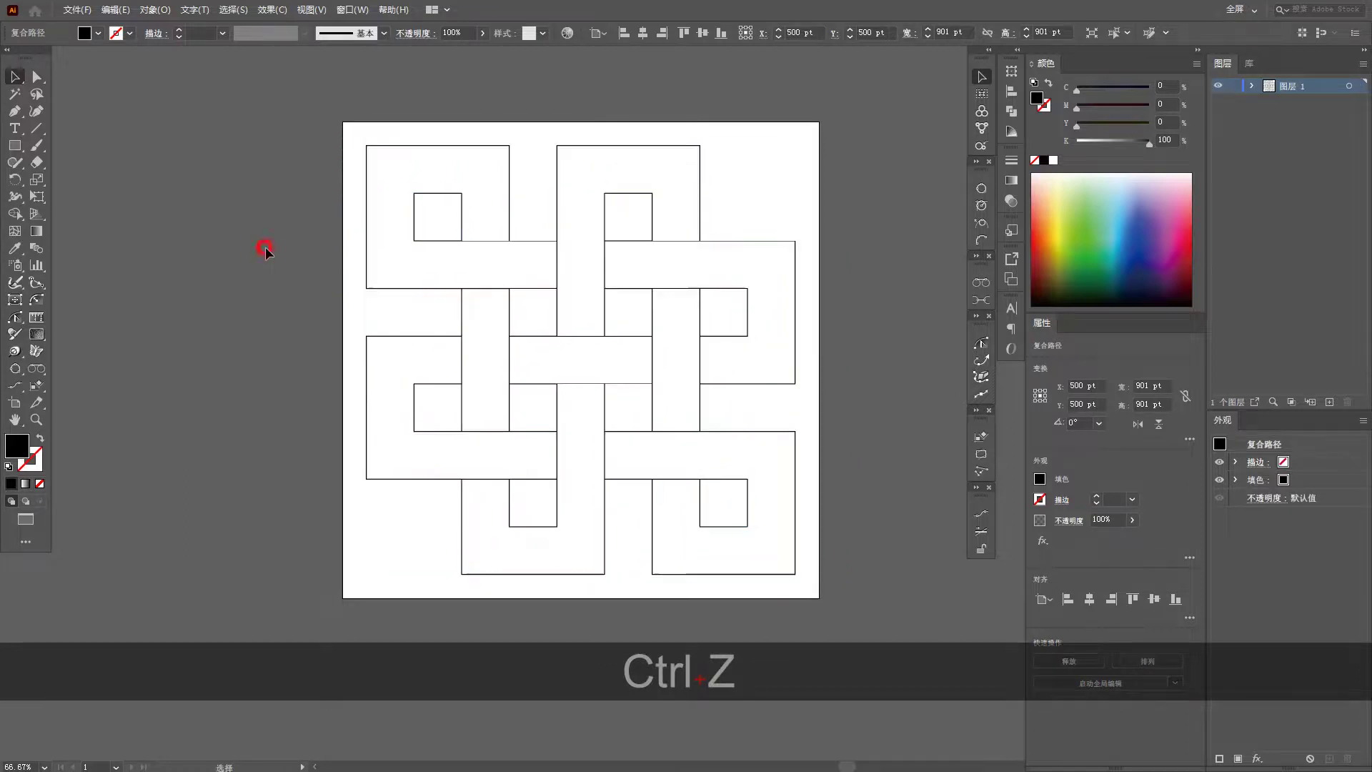
Rotate the knot 45°, flatten it vertically and scale it down proportionally about its centre to about 972 × 756 pt.
drag(334, 126, 825, 597)
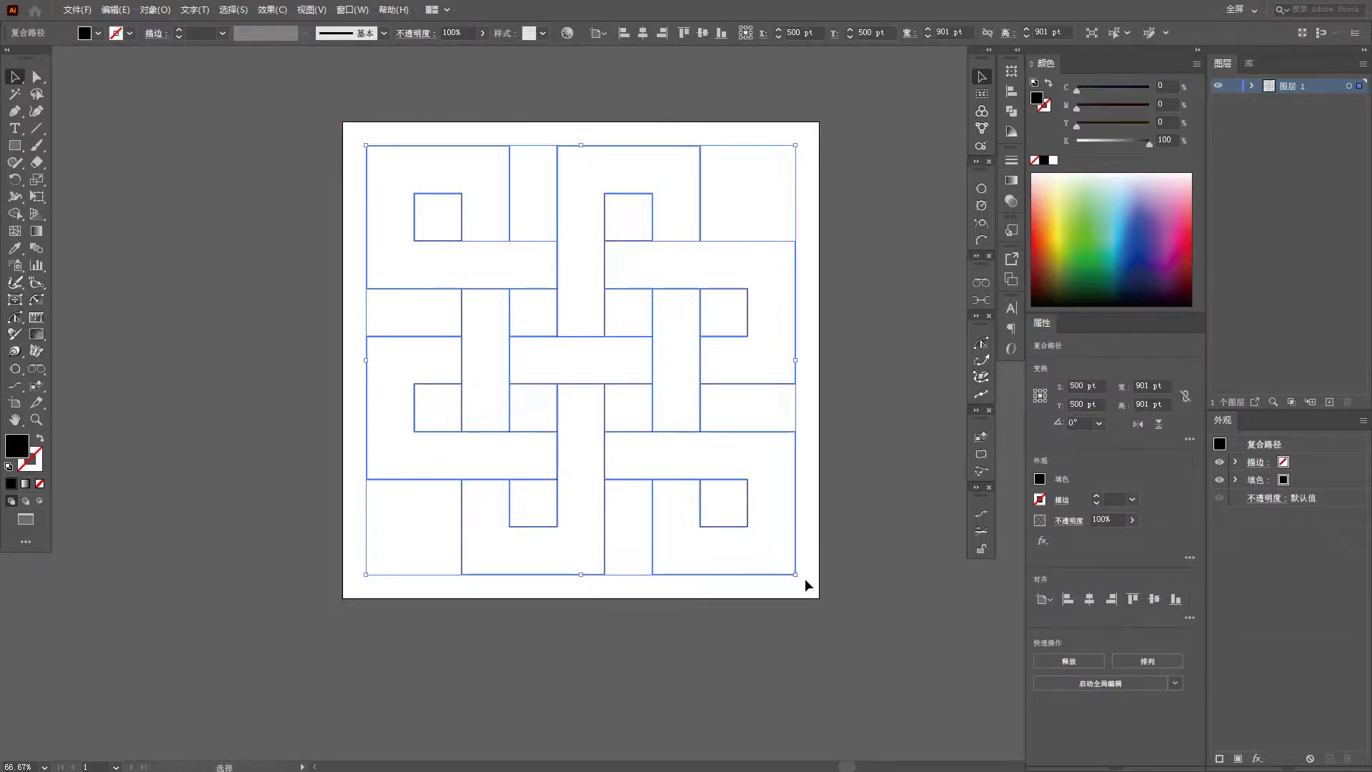
drag(839, 500, 851, 257)
click(886, 568)
drag(367, 199, 804, 546)
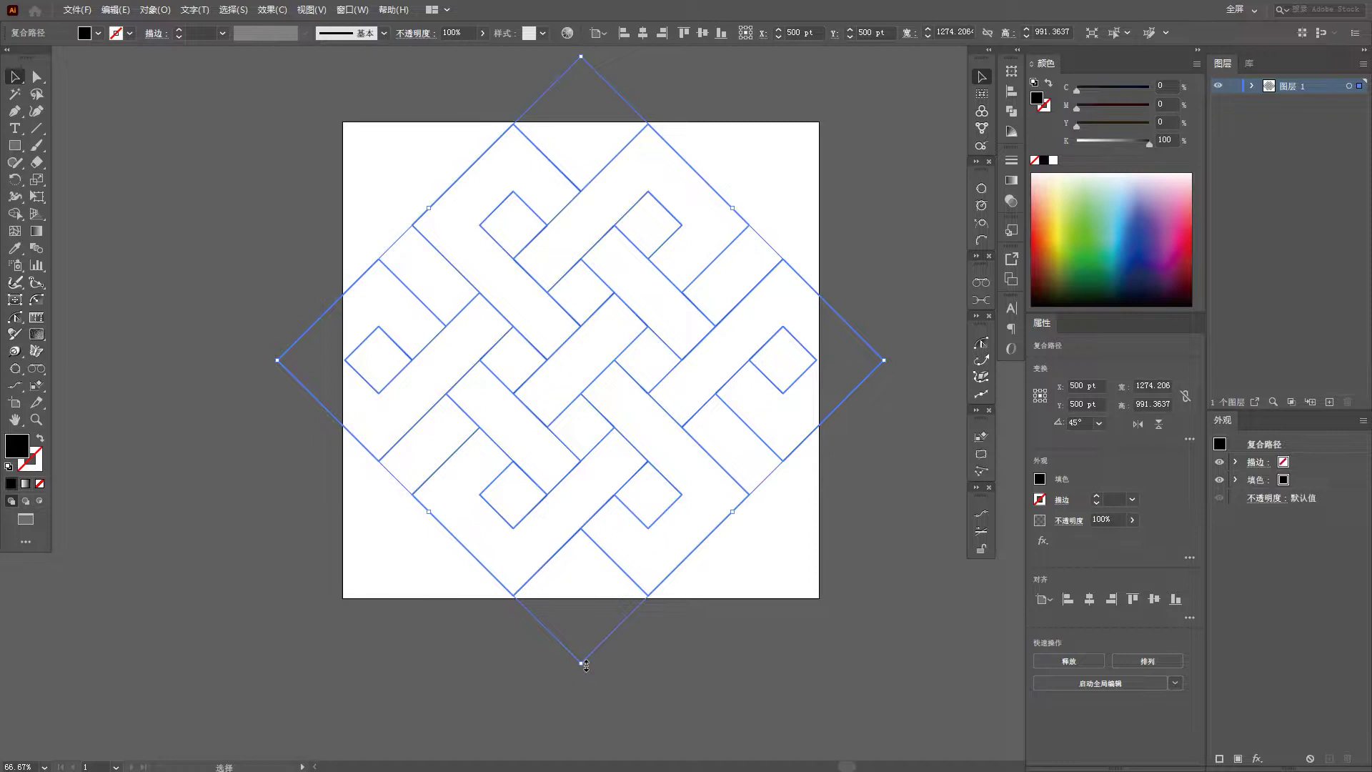
drag(582, 664, 593, 605)
click(757, 587)
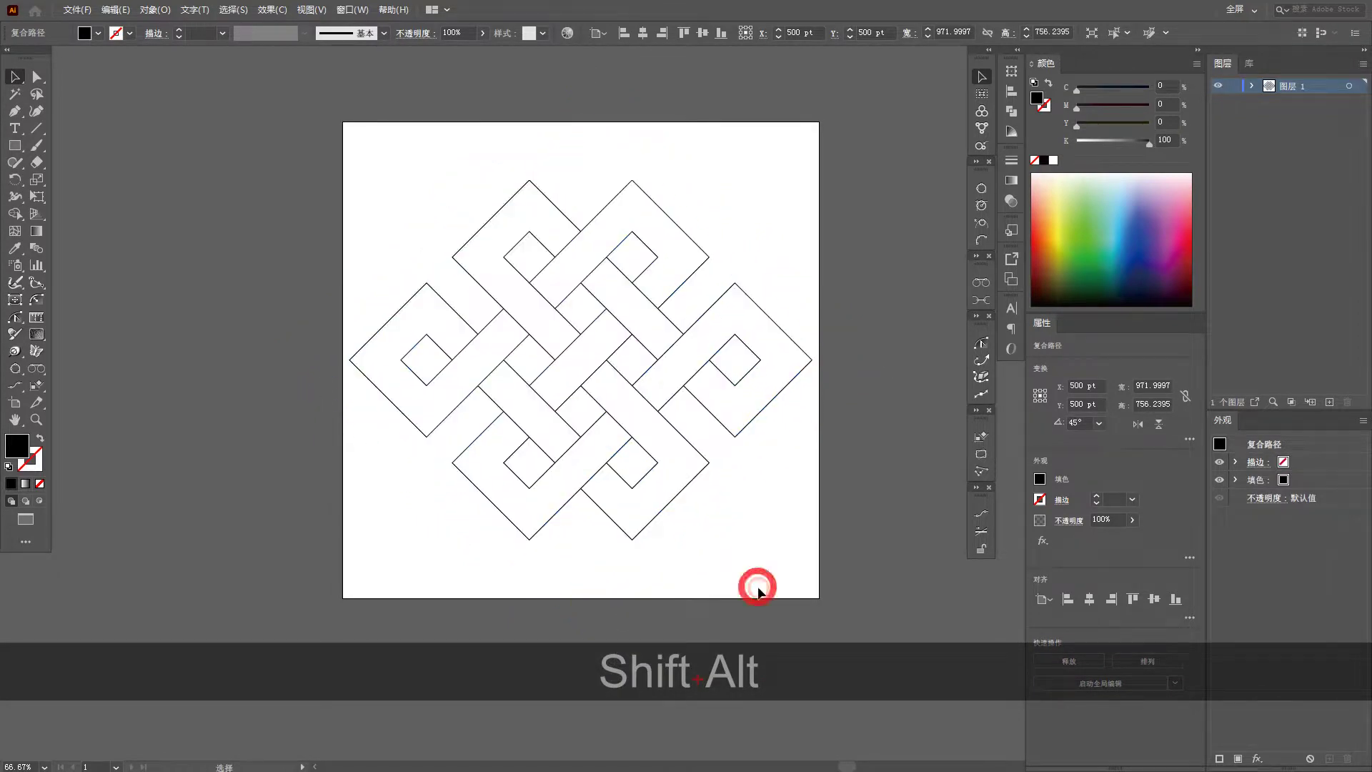
Live Paint the two upper loops and the diagonal bar below them with orange (M 50, Y 100).
key(ctrl+1)
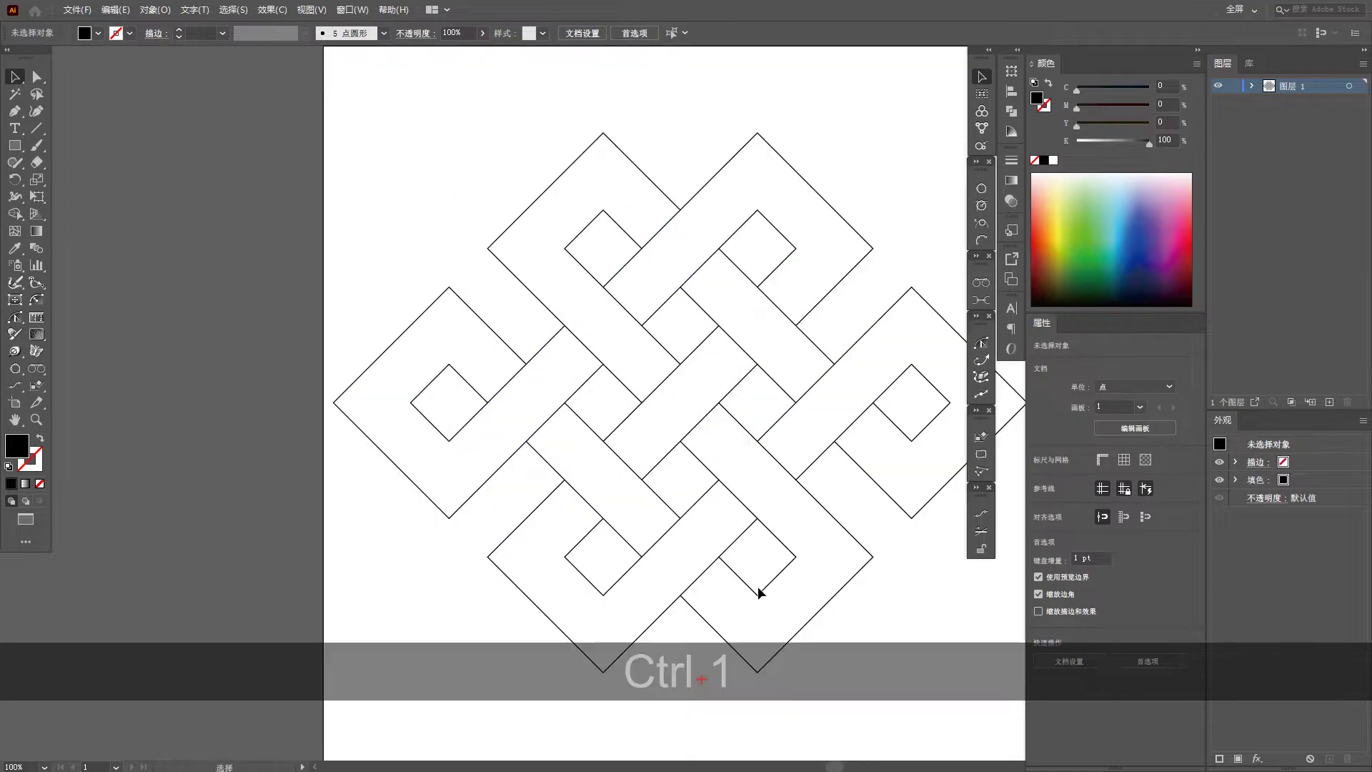
key(space)
drag(757, 281, 554, 289)
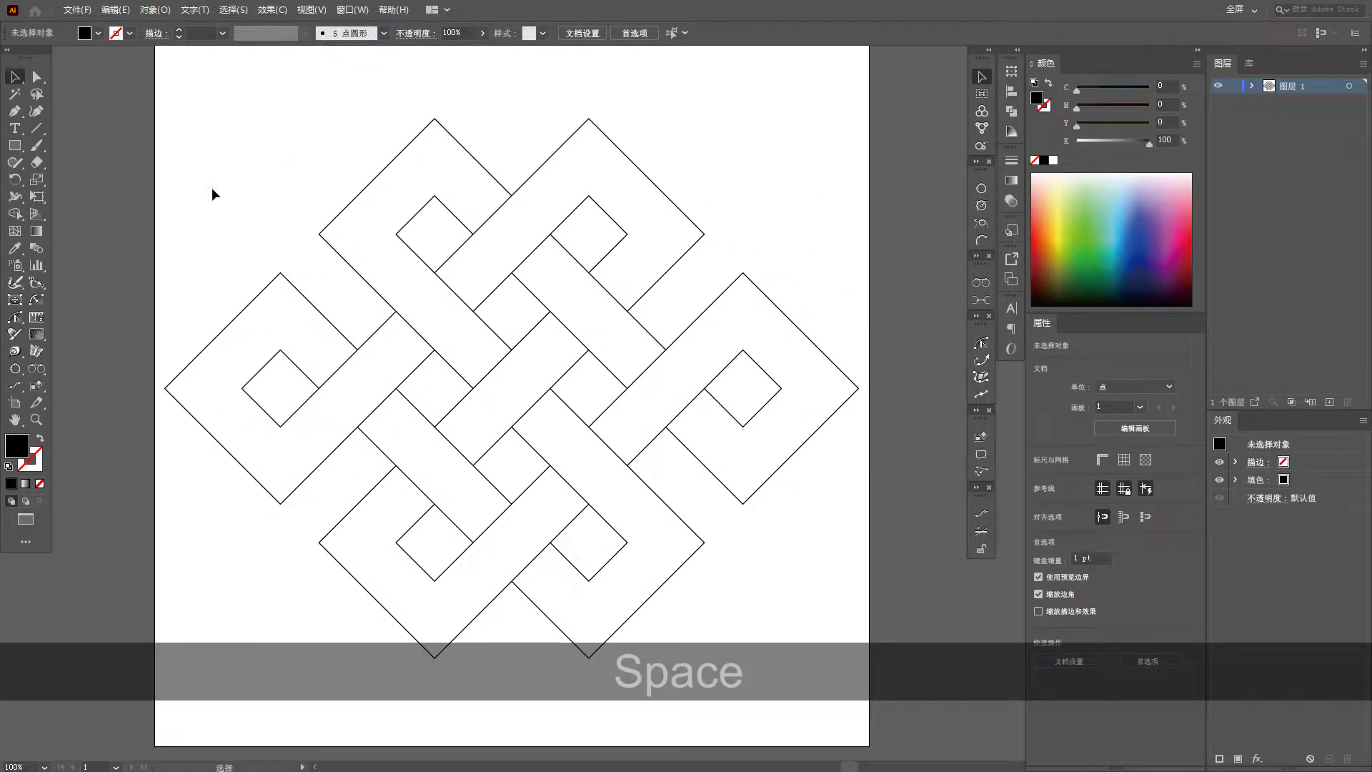
drag(172, 173, 741, 509)
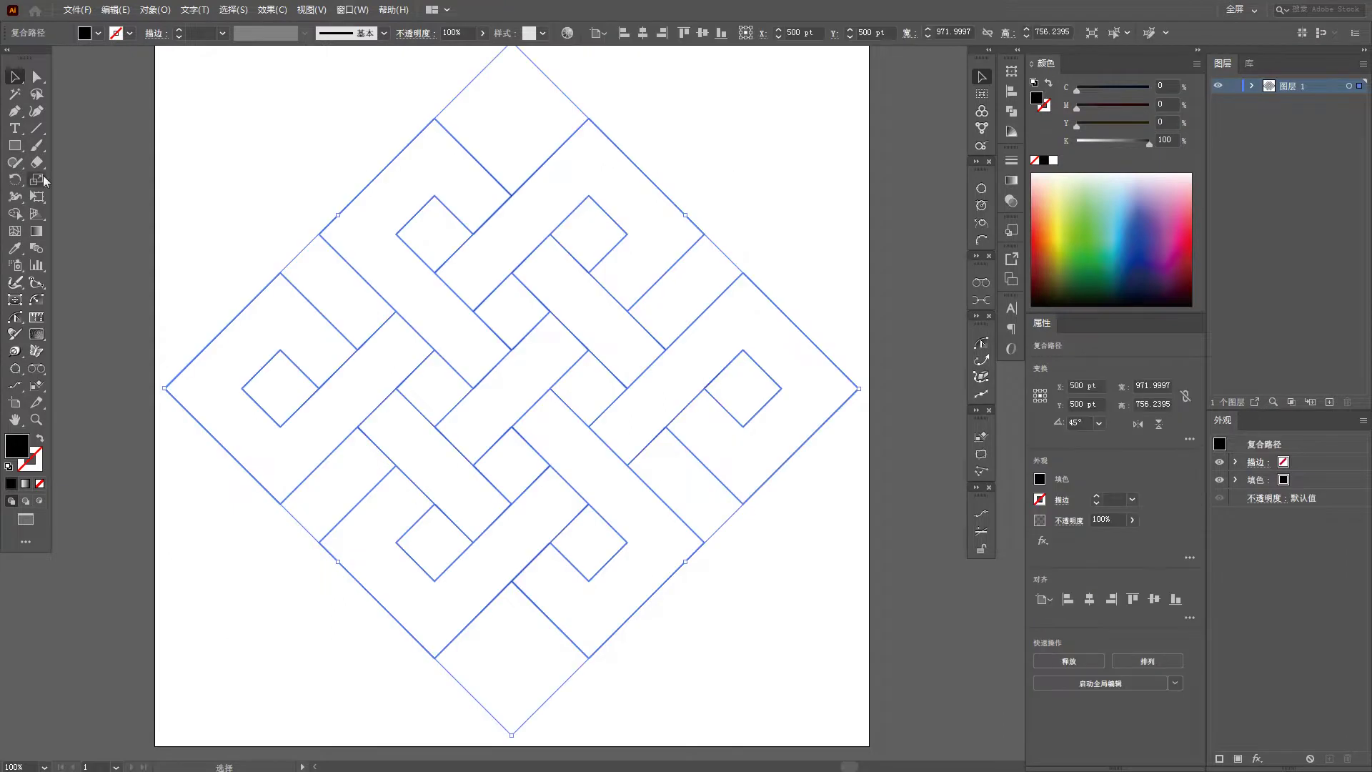
click(15, 214)
drag(17, 215, 66, 233)
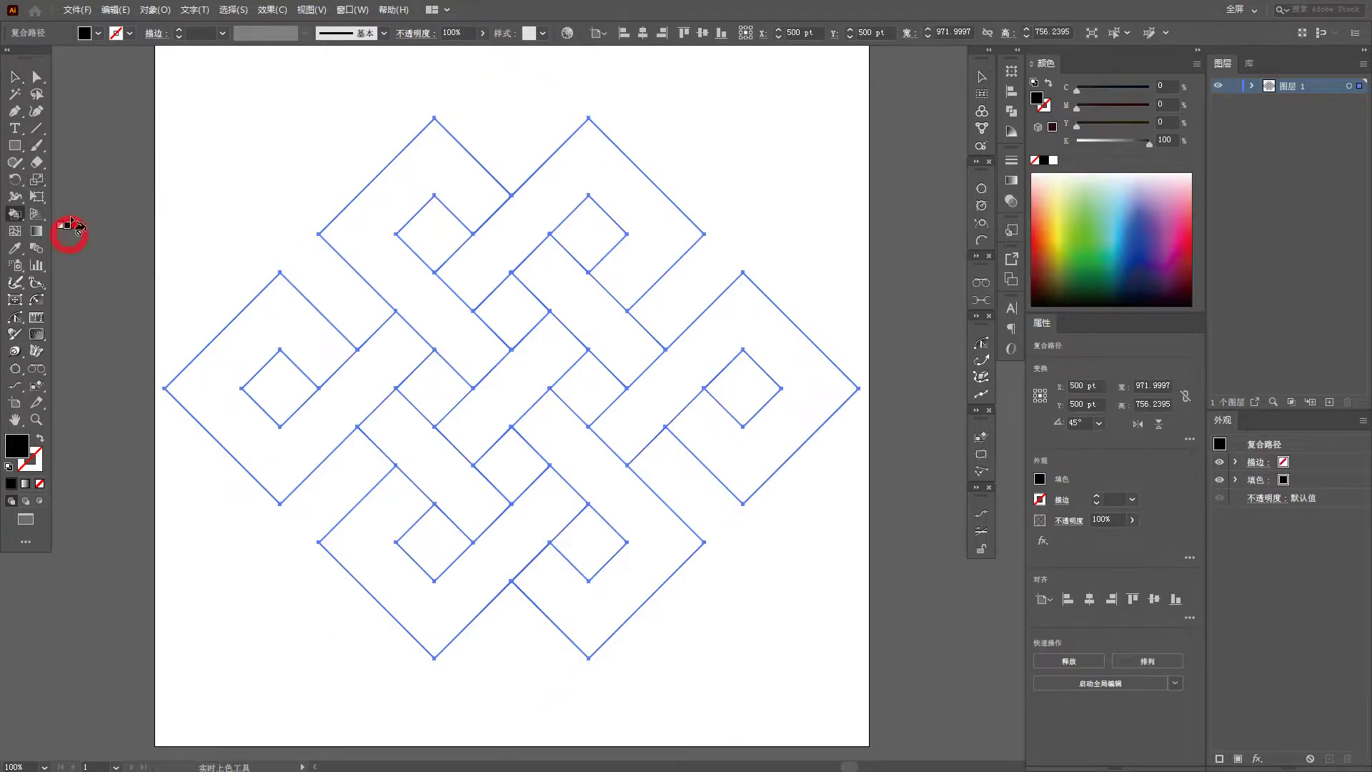
click(98, 33)
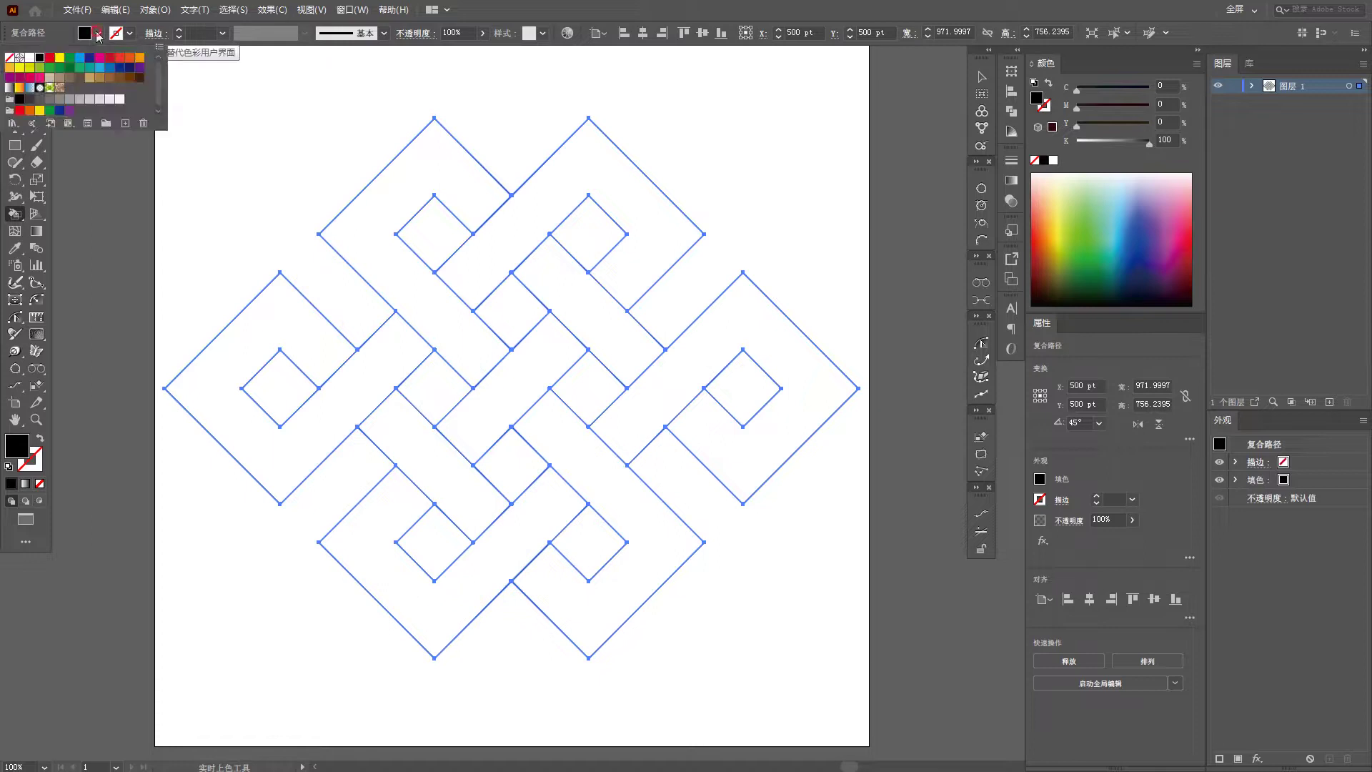
click(140, 58)
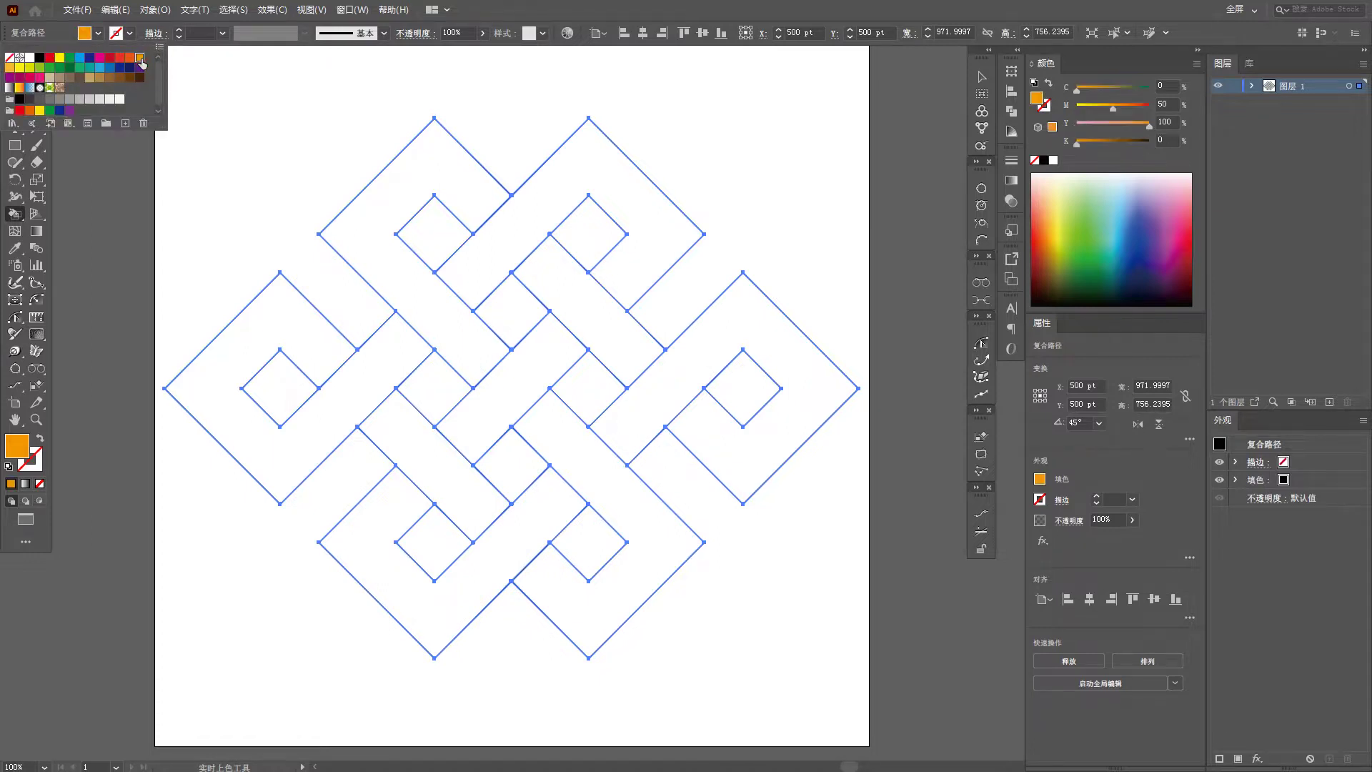
click(447, 168)
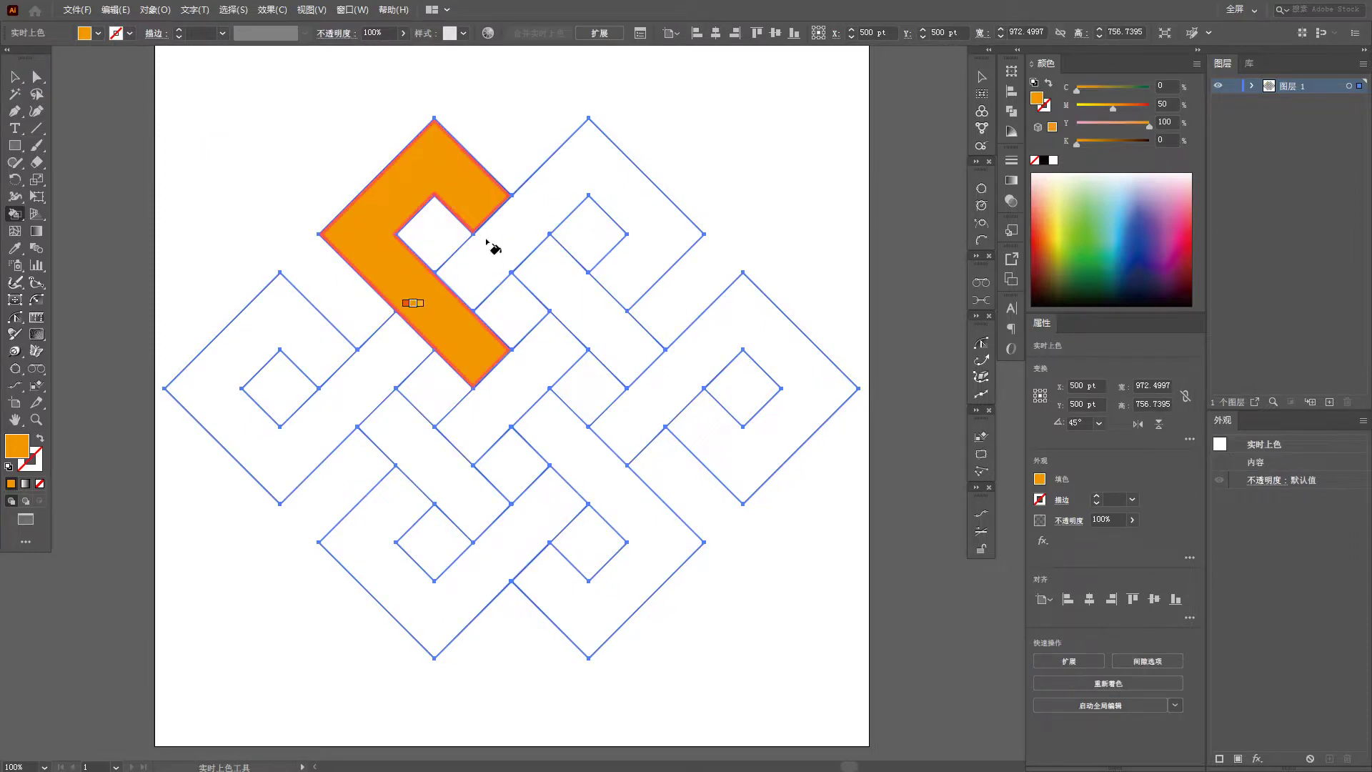
click(501, 218)
click(571, 285)
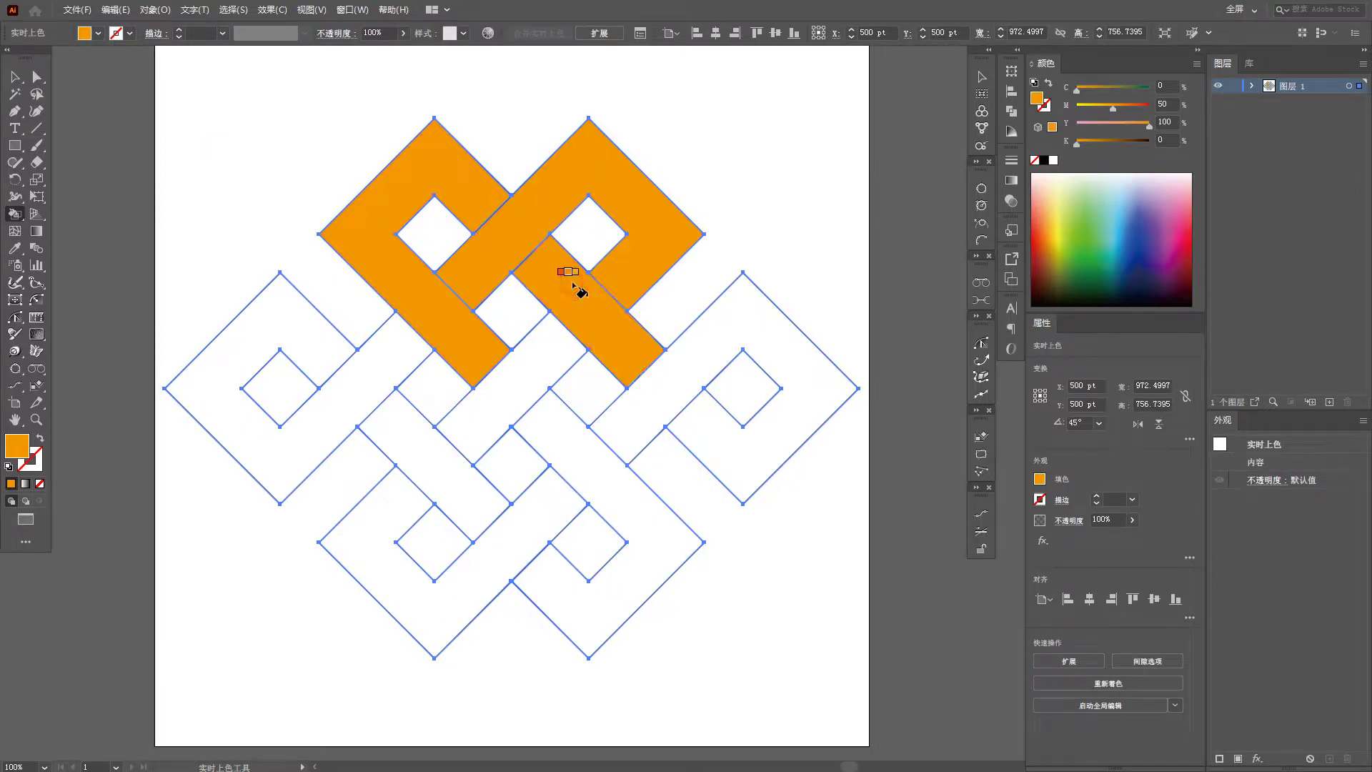
Fill the right loop, central bar, both lower loops, lower-left diagonal bar and left loop with the same orange.
click(741, 320)
click(539, 361)
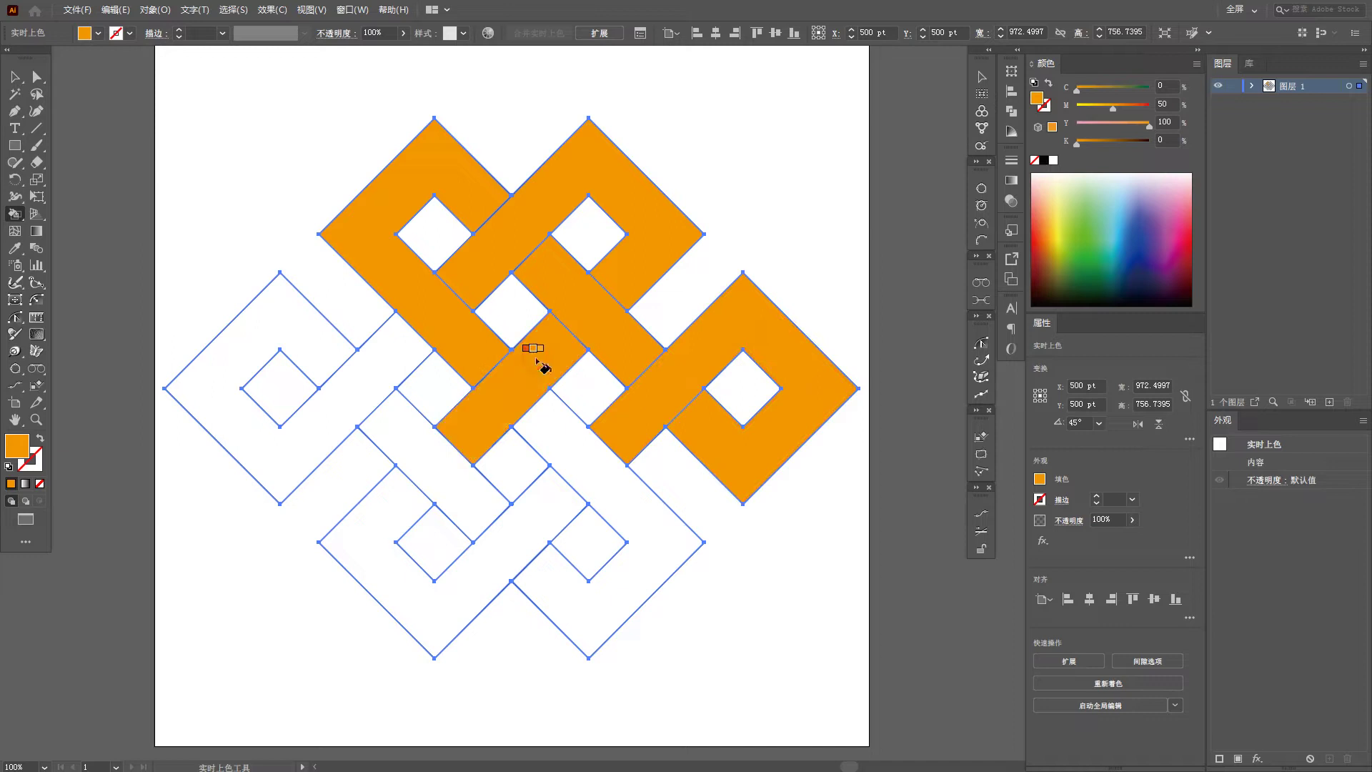
click(576, 438)
click(527, 508)
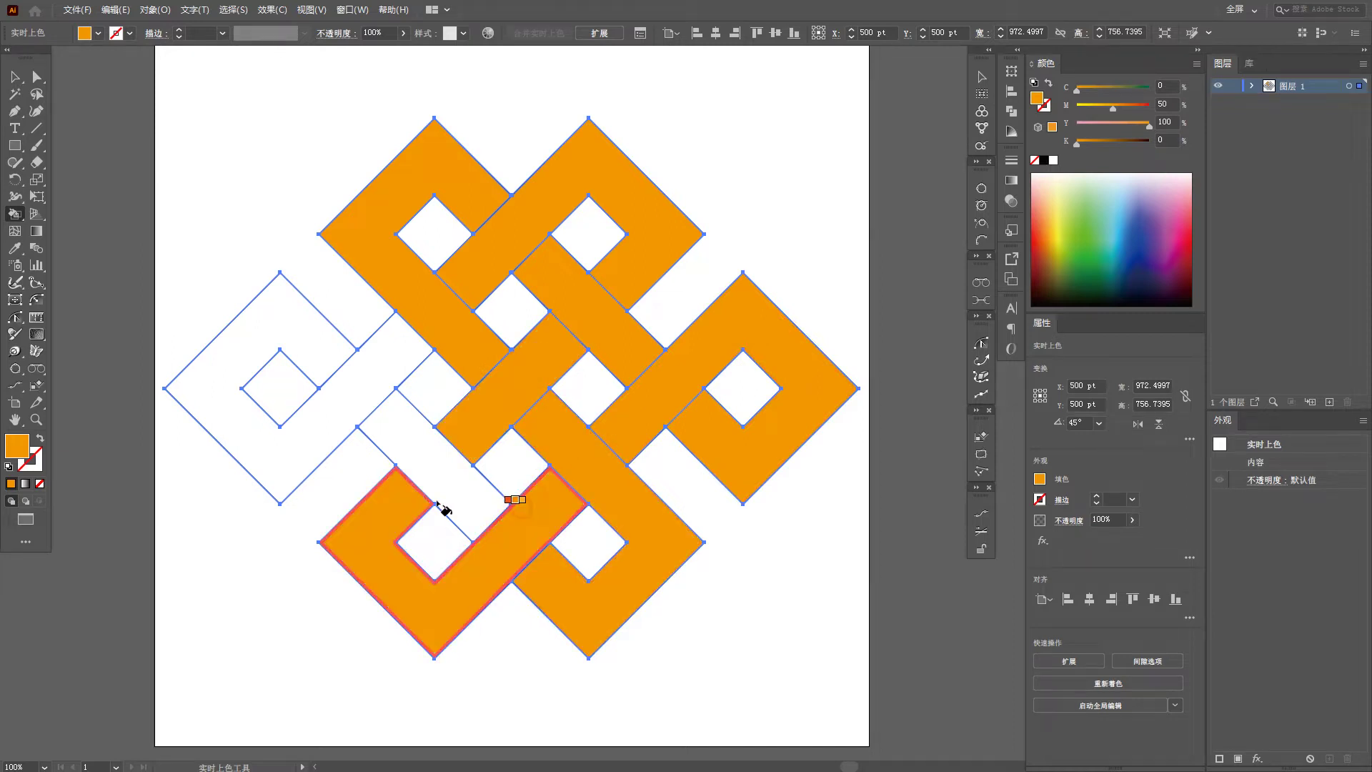
click(438, 465)
click(359, 393)
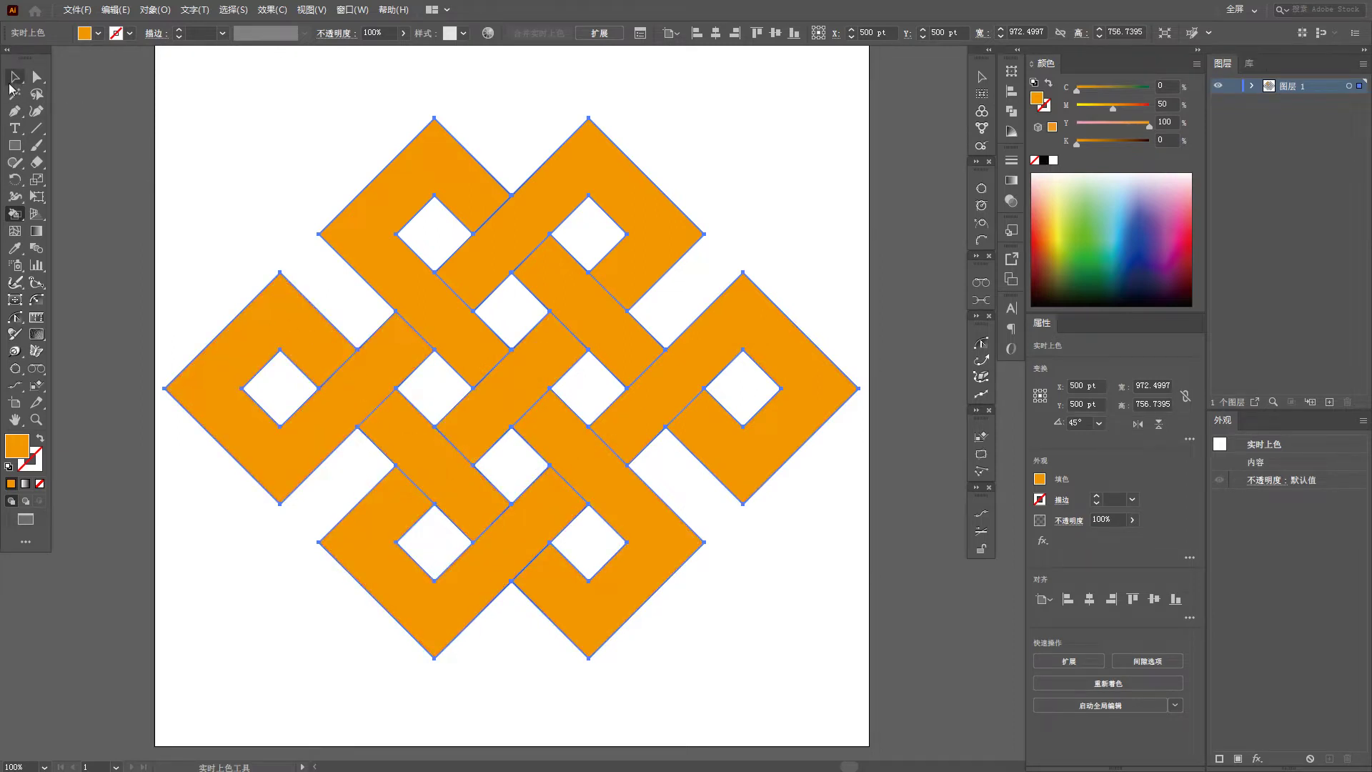
click(14, 77)
click(178, 122)
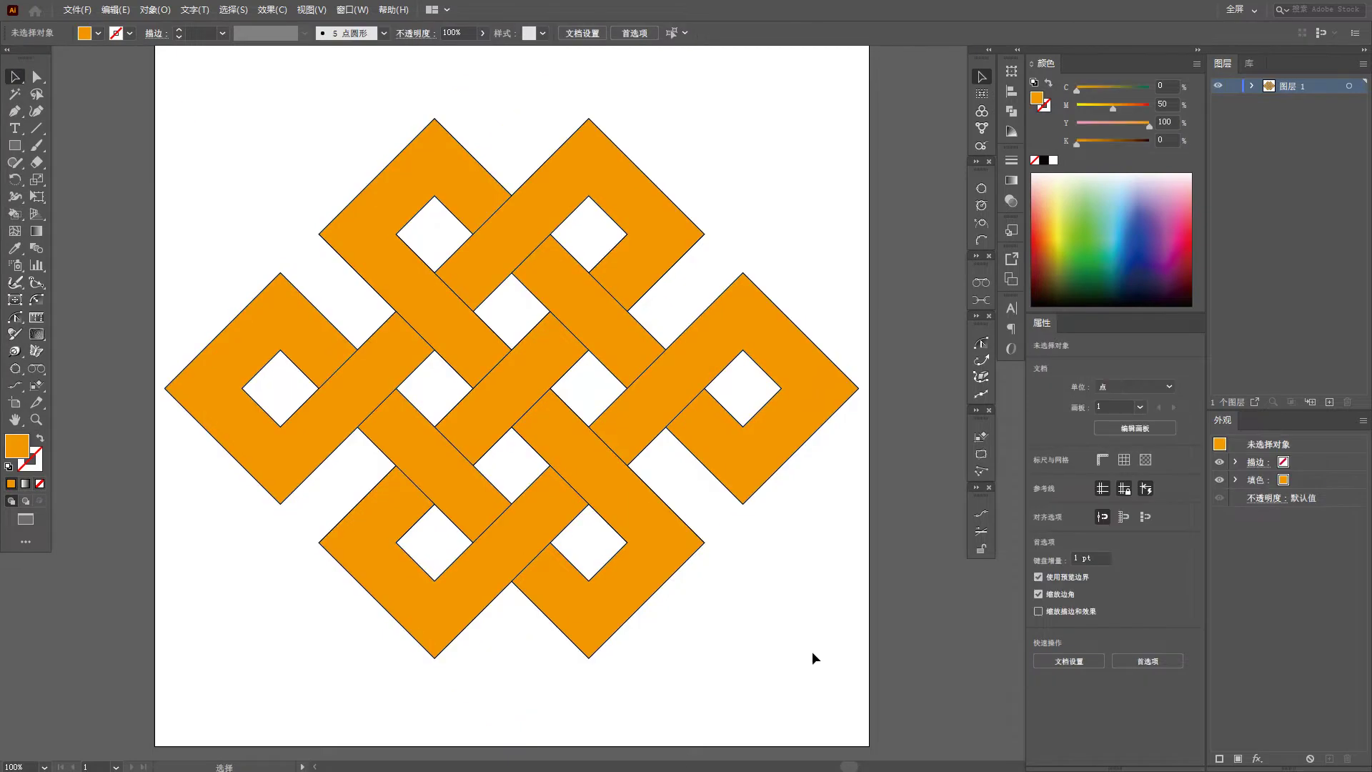
drag(250, 143, 736, 528)
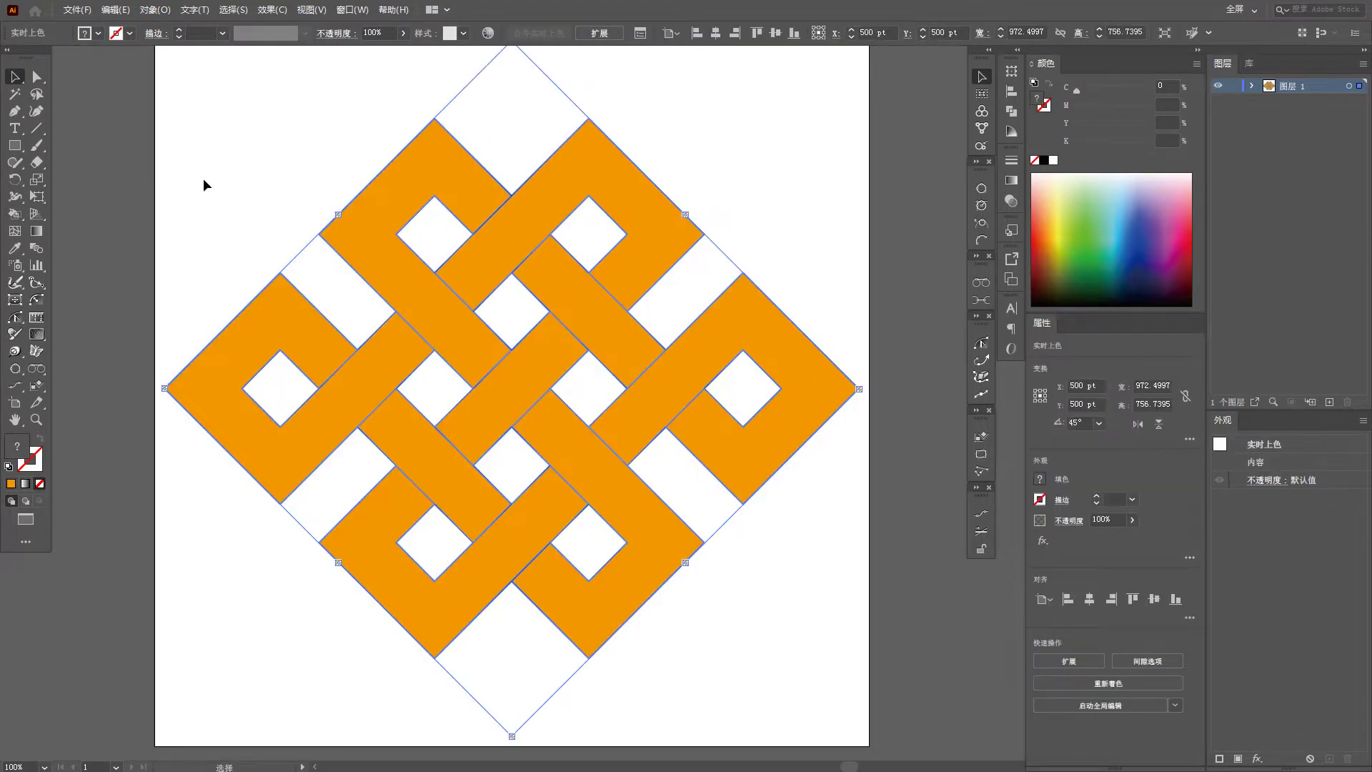
click(129, 32)
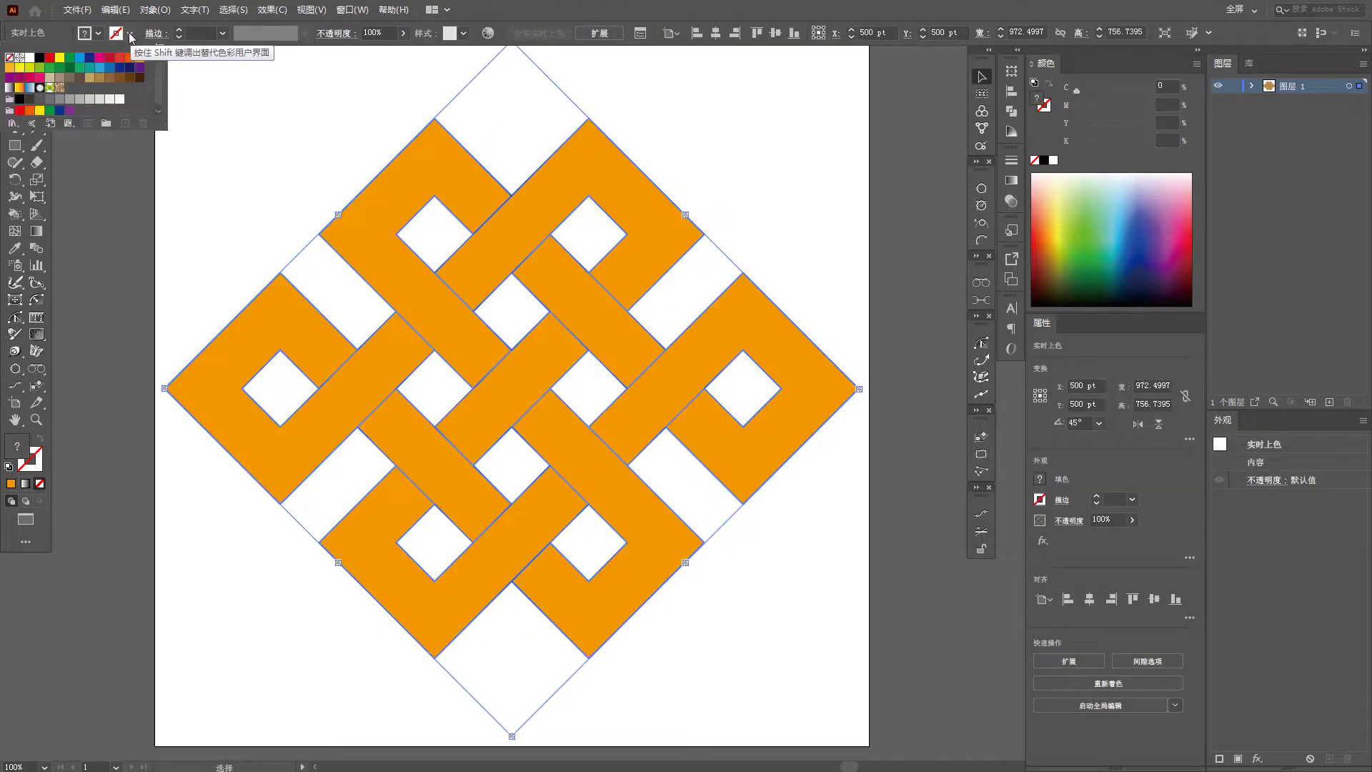
click(40, 60)
click(210, 210)
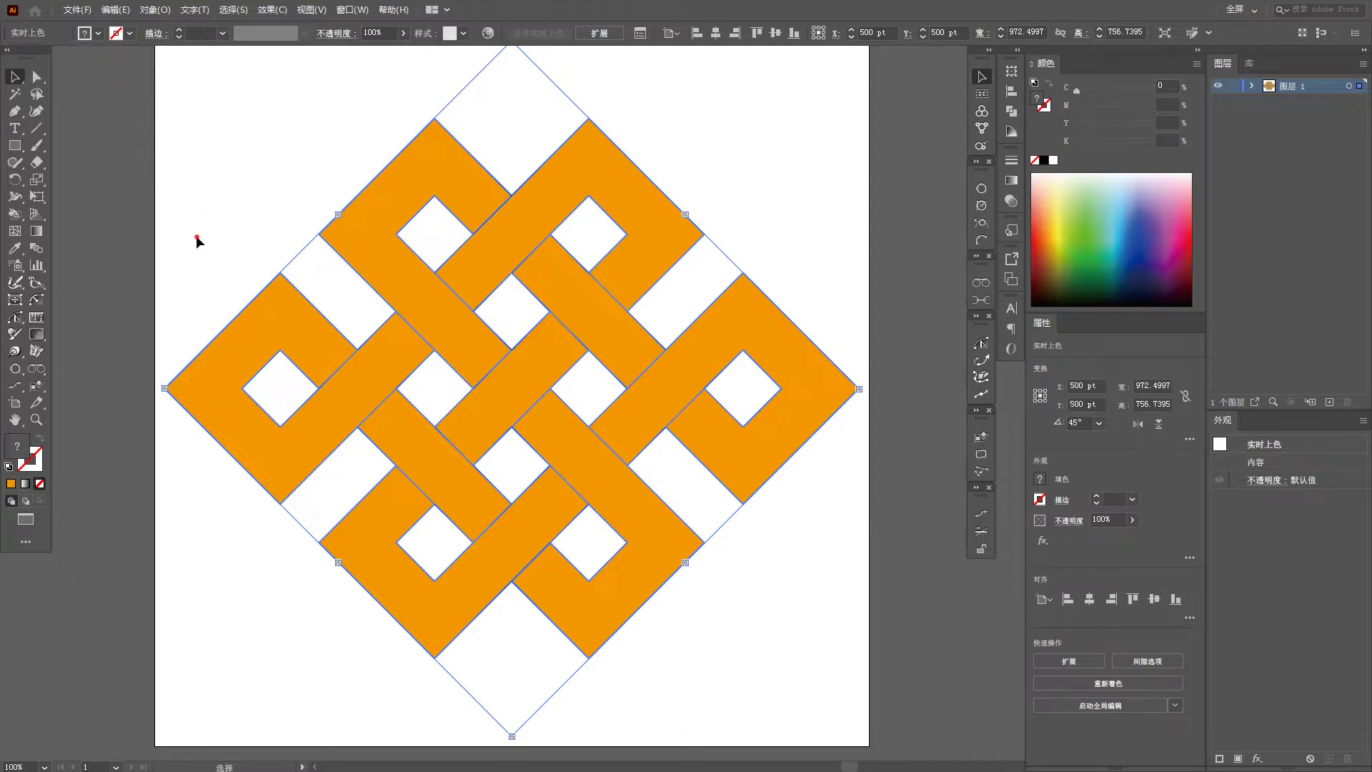
click(197, 236)
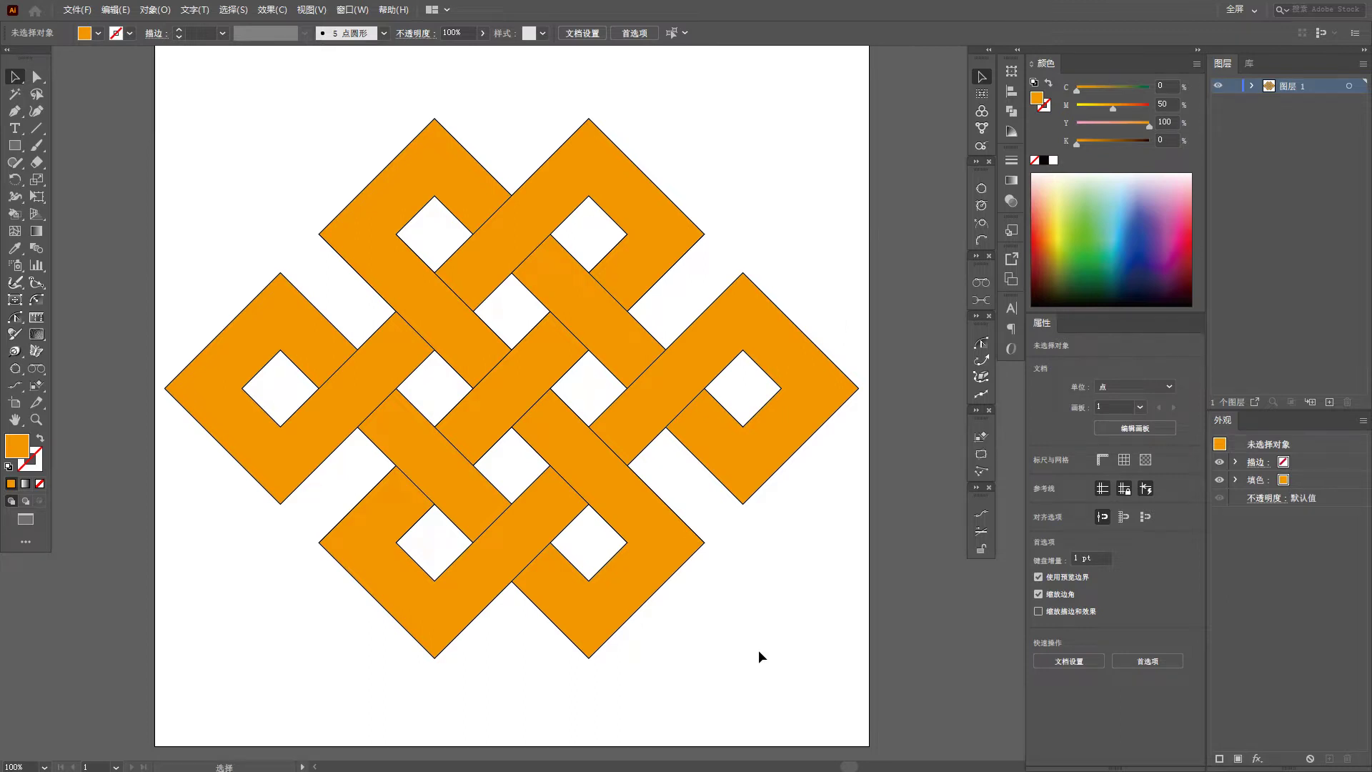
Select the whole Live Paint knot, keep it centred on the artboard, and give its outlines a black 5 pt stroke.
click(841, 373)
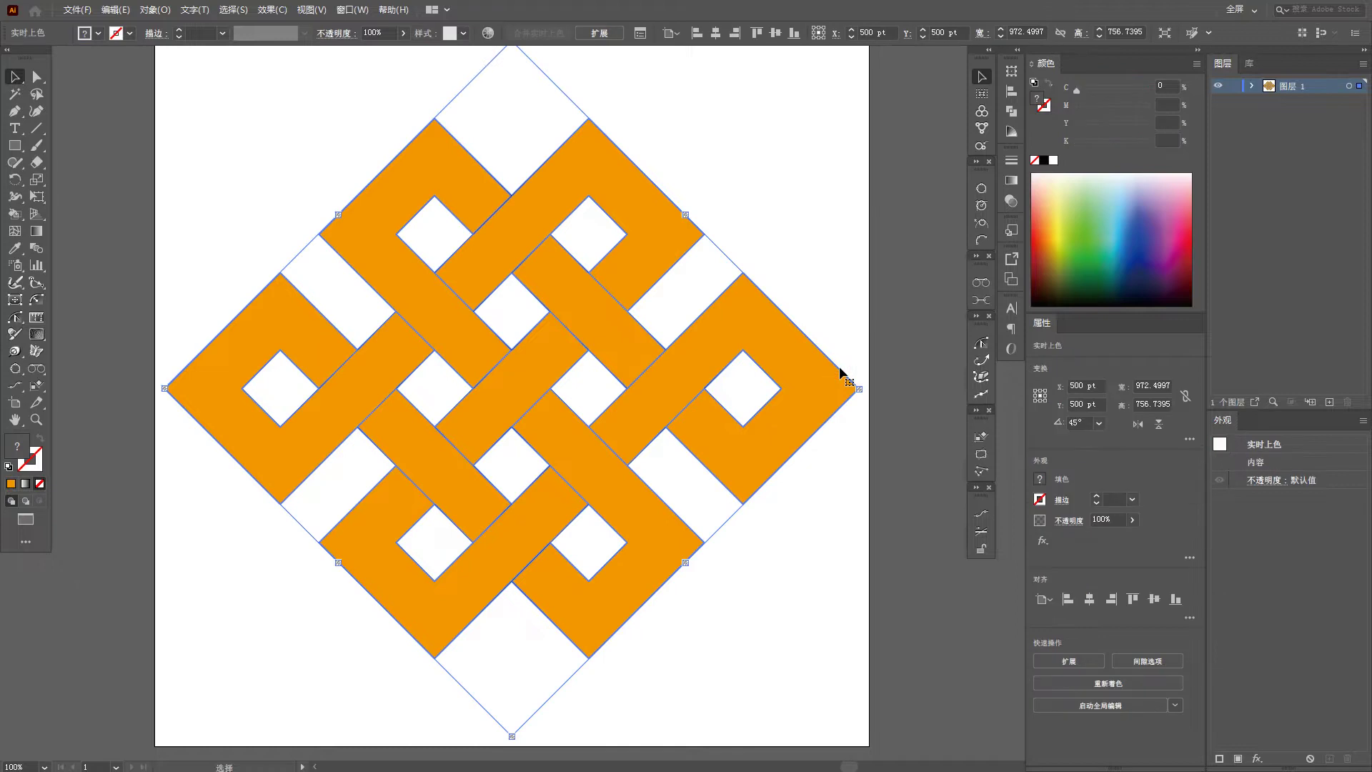
drag(840, 373, 873, 348)
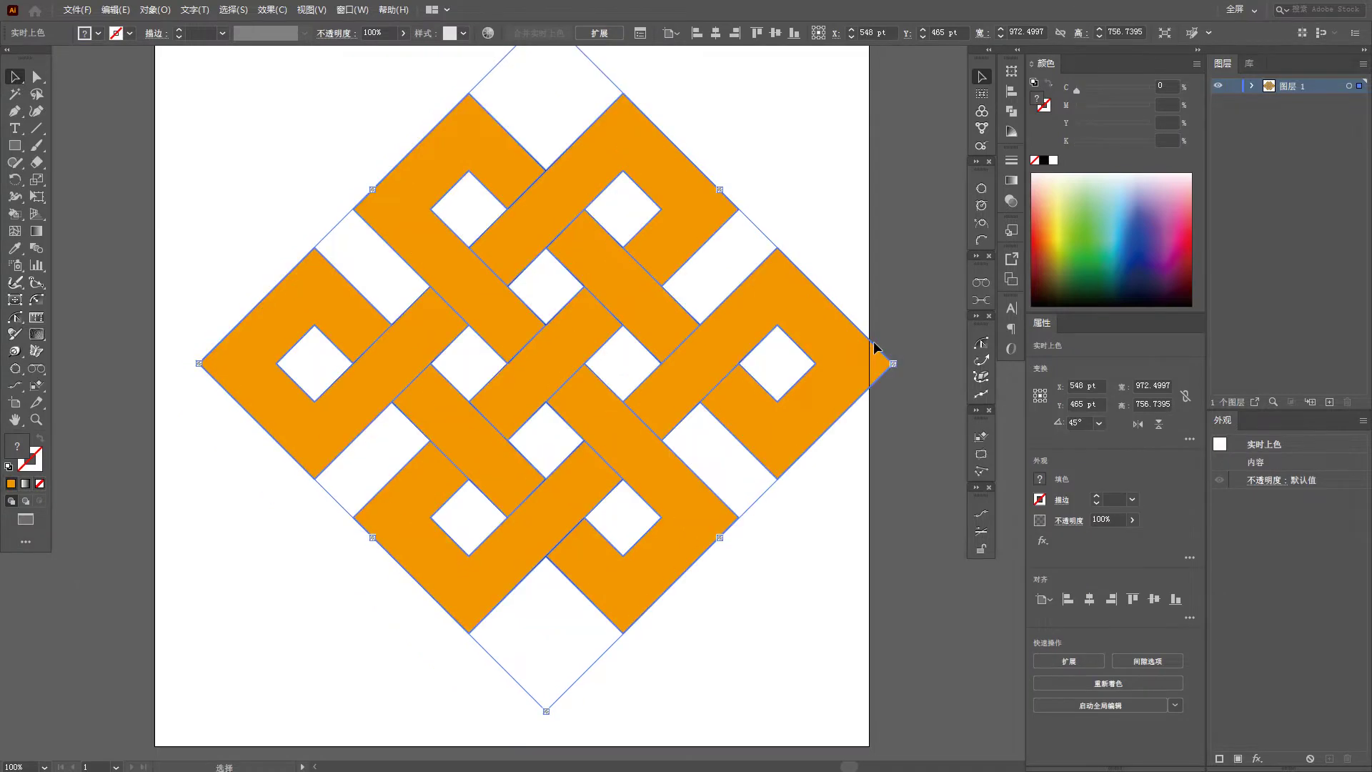
key(ctrl+z)
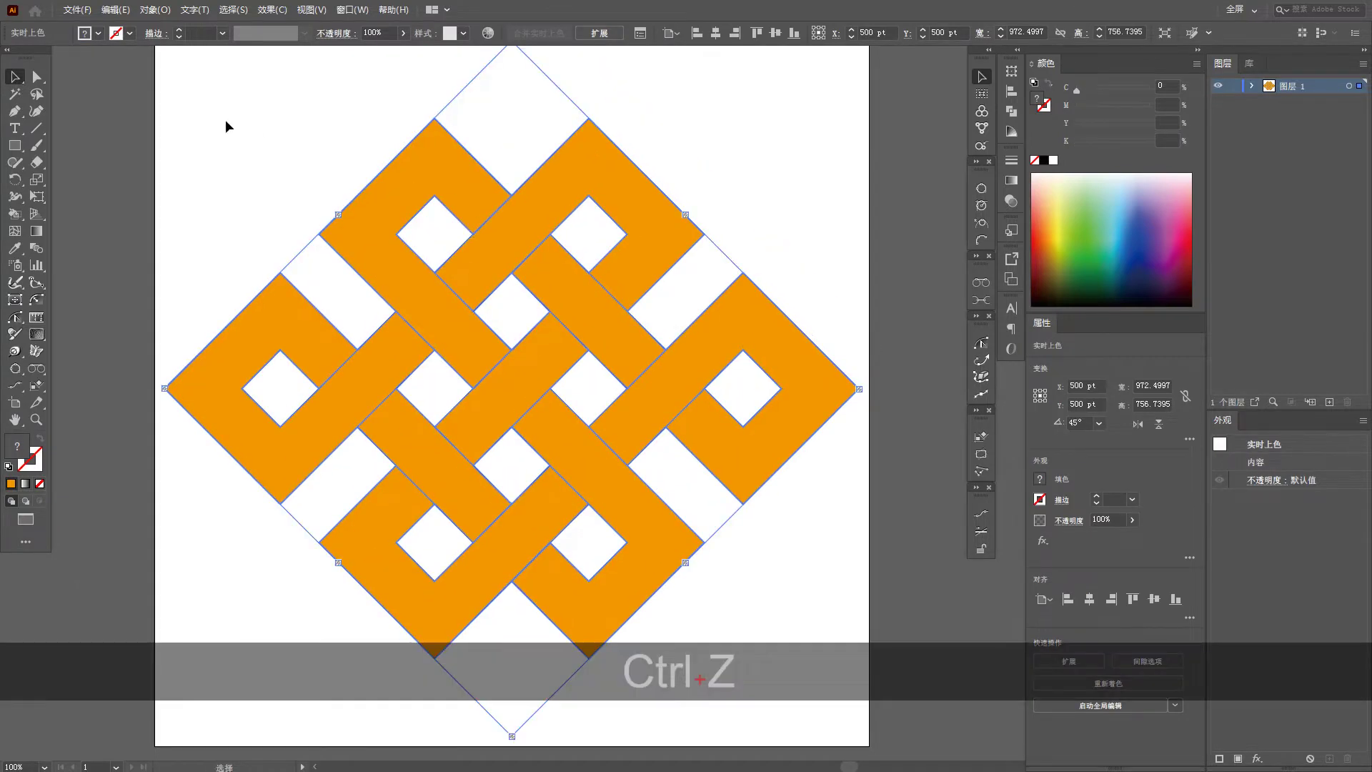
click(129, 33)
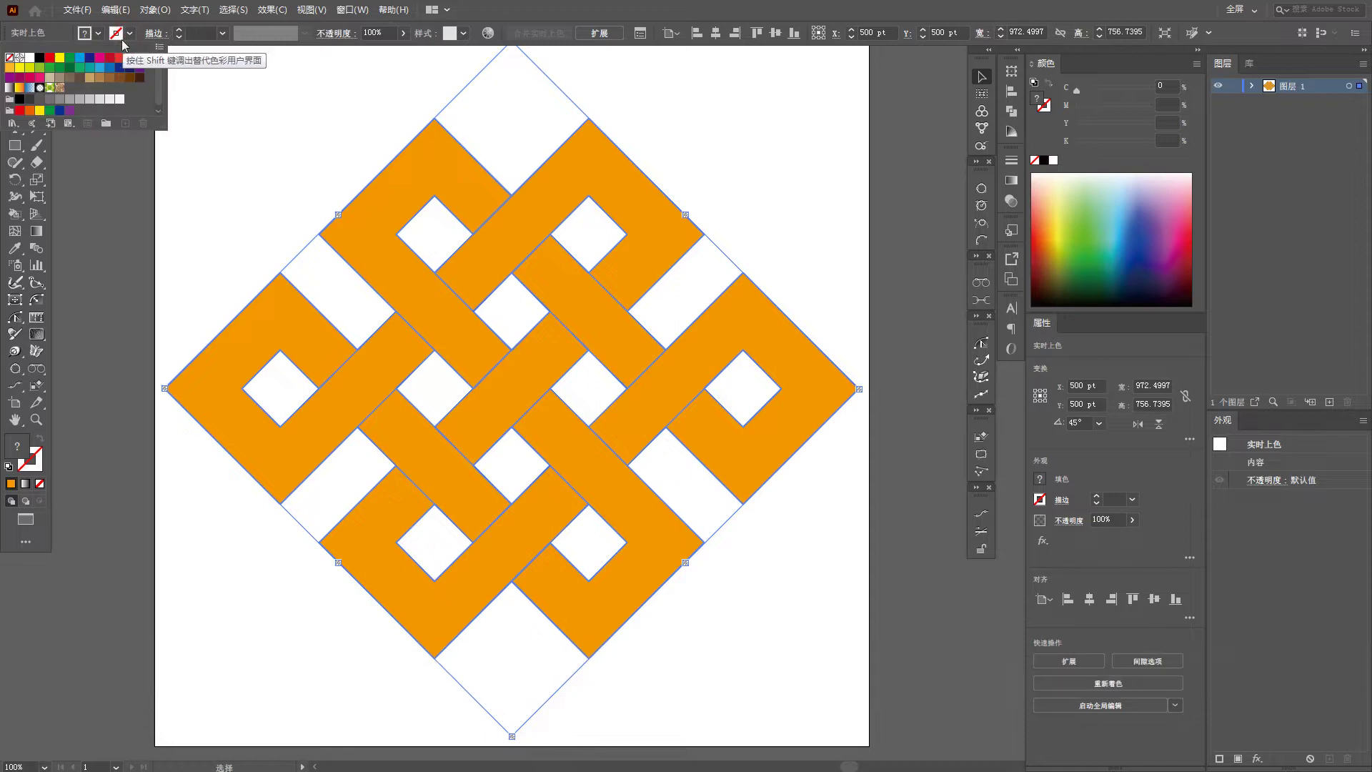
click(39, 57)
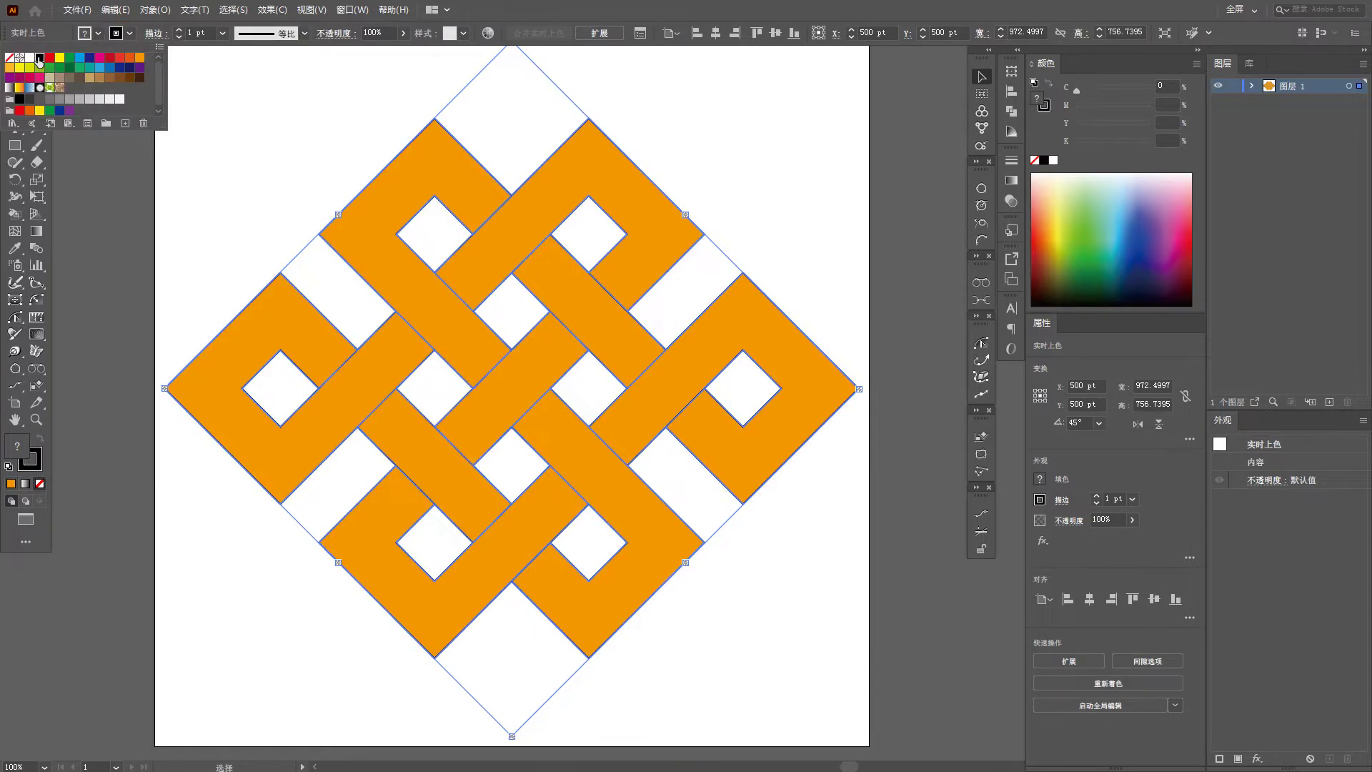
click(201, 32)
scroll(201, 33, up, 4)
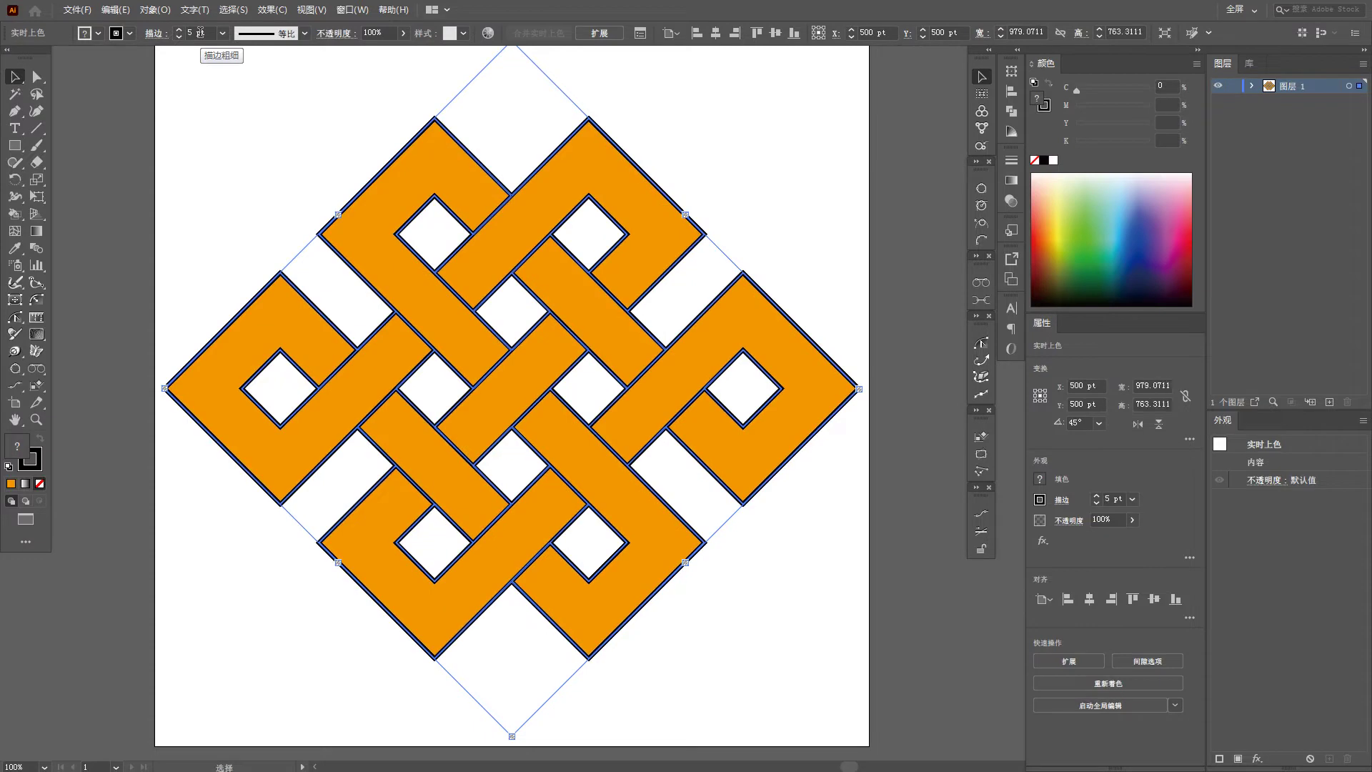
Recolour the knot's outlines dark brown and set their stroke weight to 10 pt.
click(129, 32)
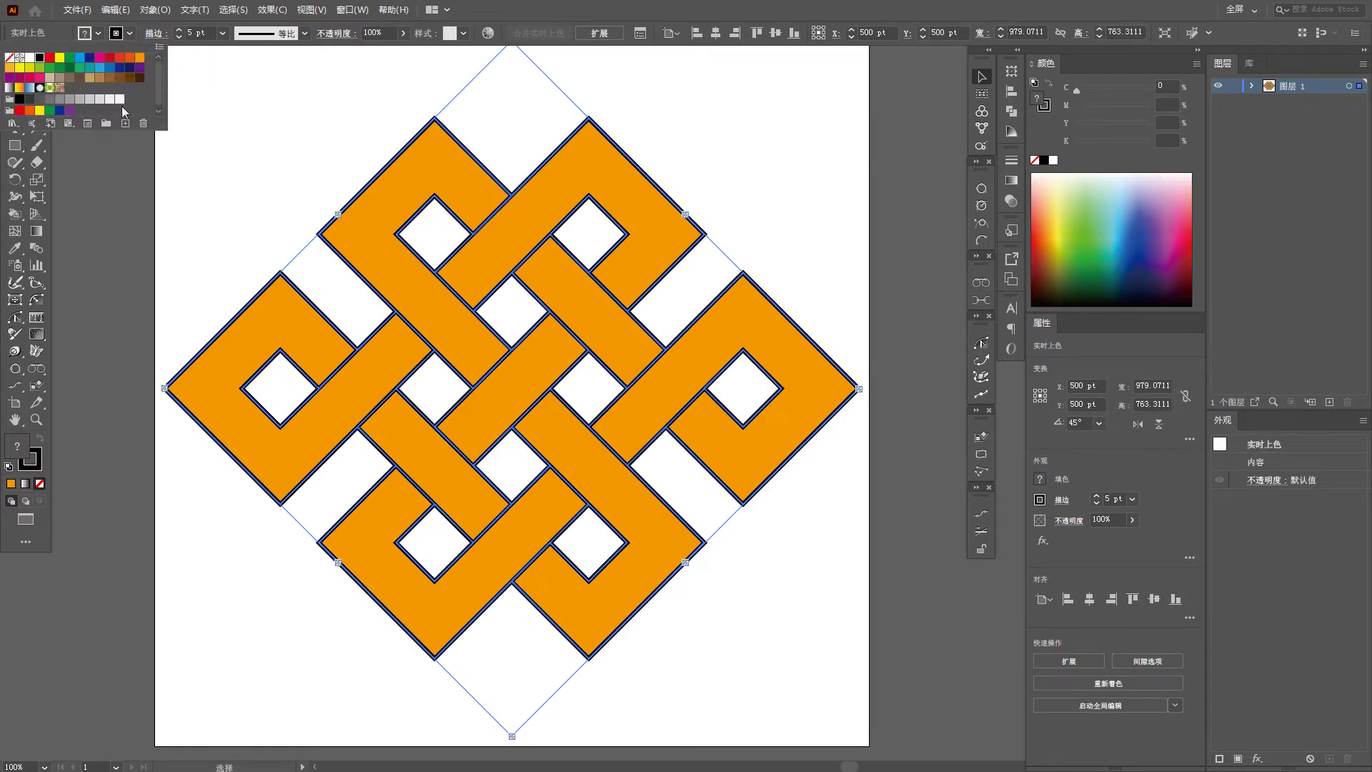
click(129, 77)
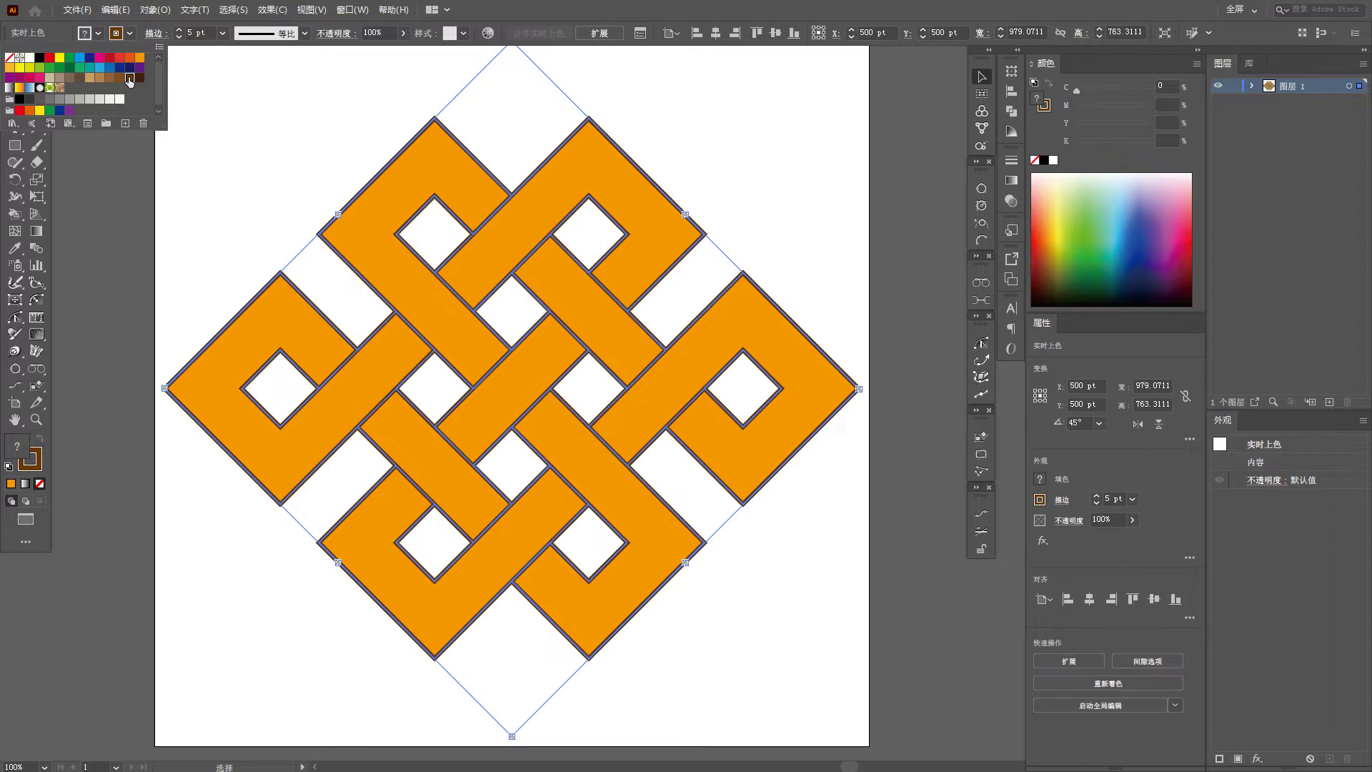
click(203, 33)
text(8)
key(Return)
key(Up)
key(Up)
Deselect the knot and display the artwork at 100% in full-screen mode.
click(211, 143)
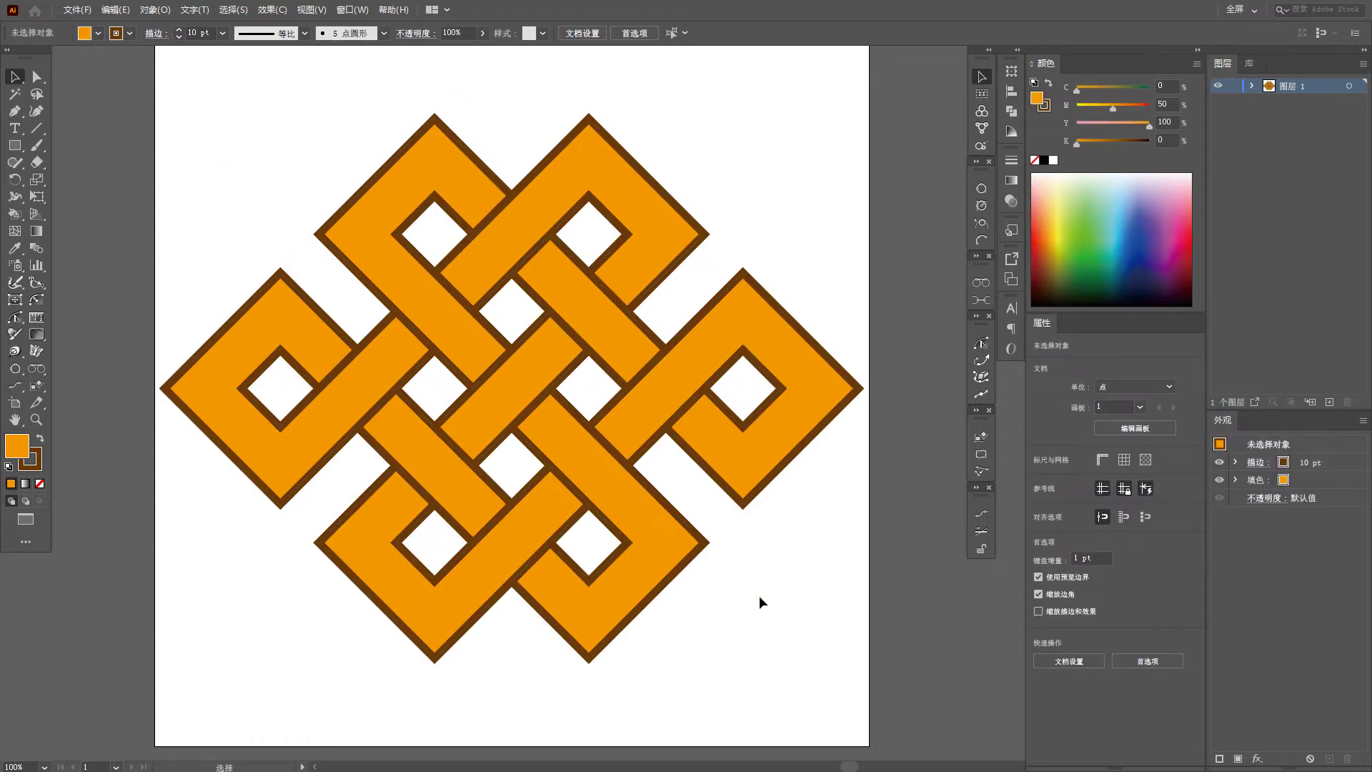
key(ctrl+1)
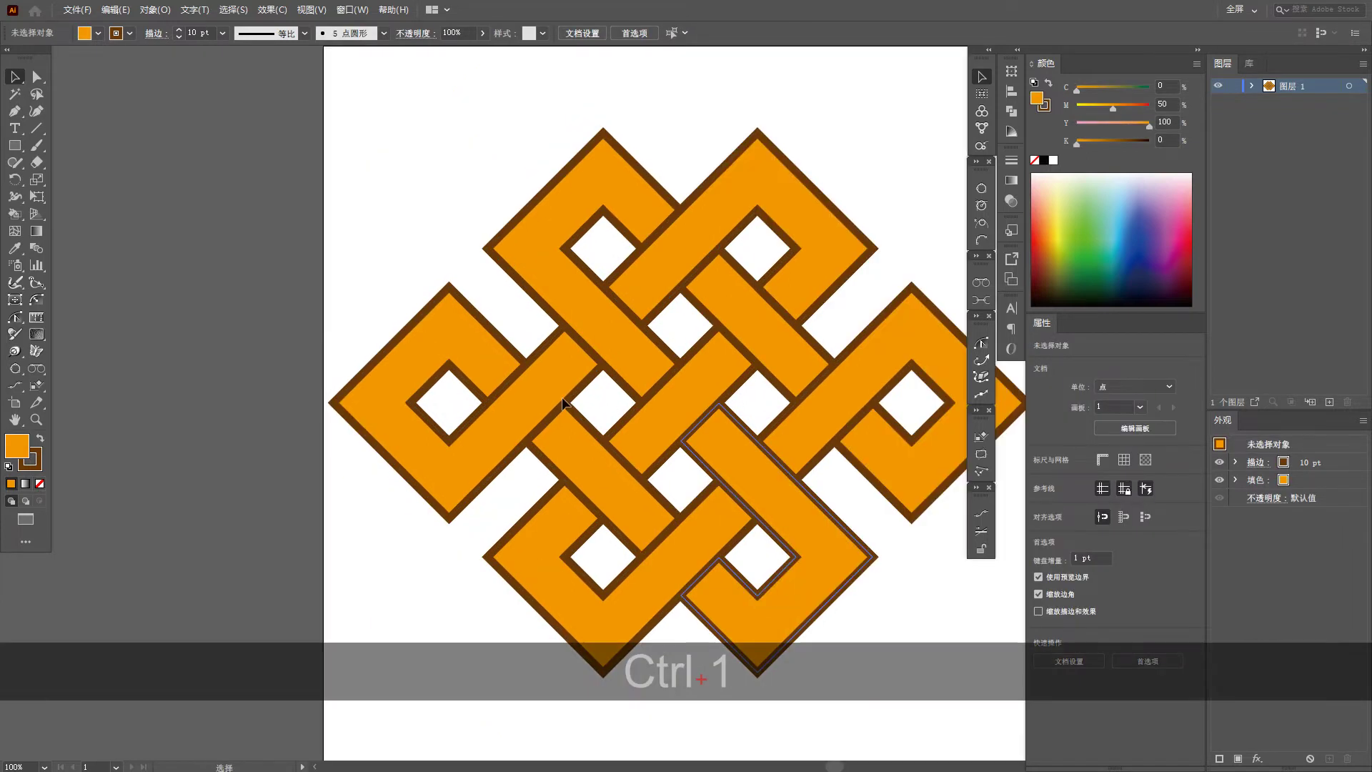
key(f)
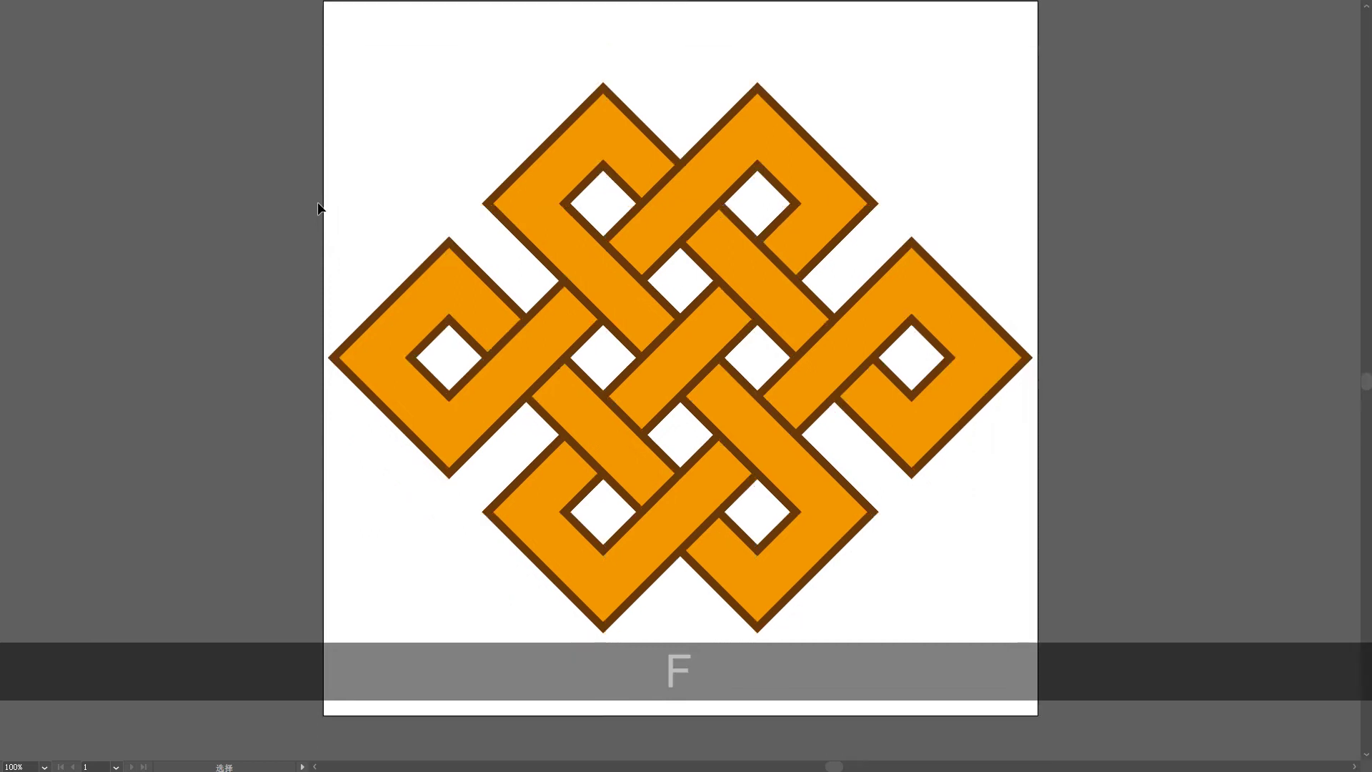